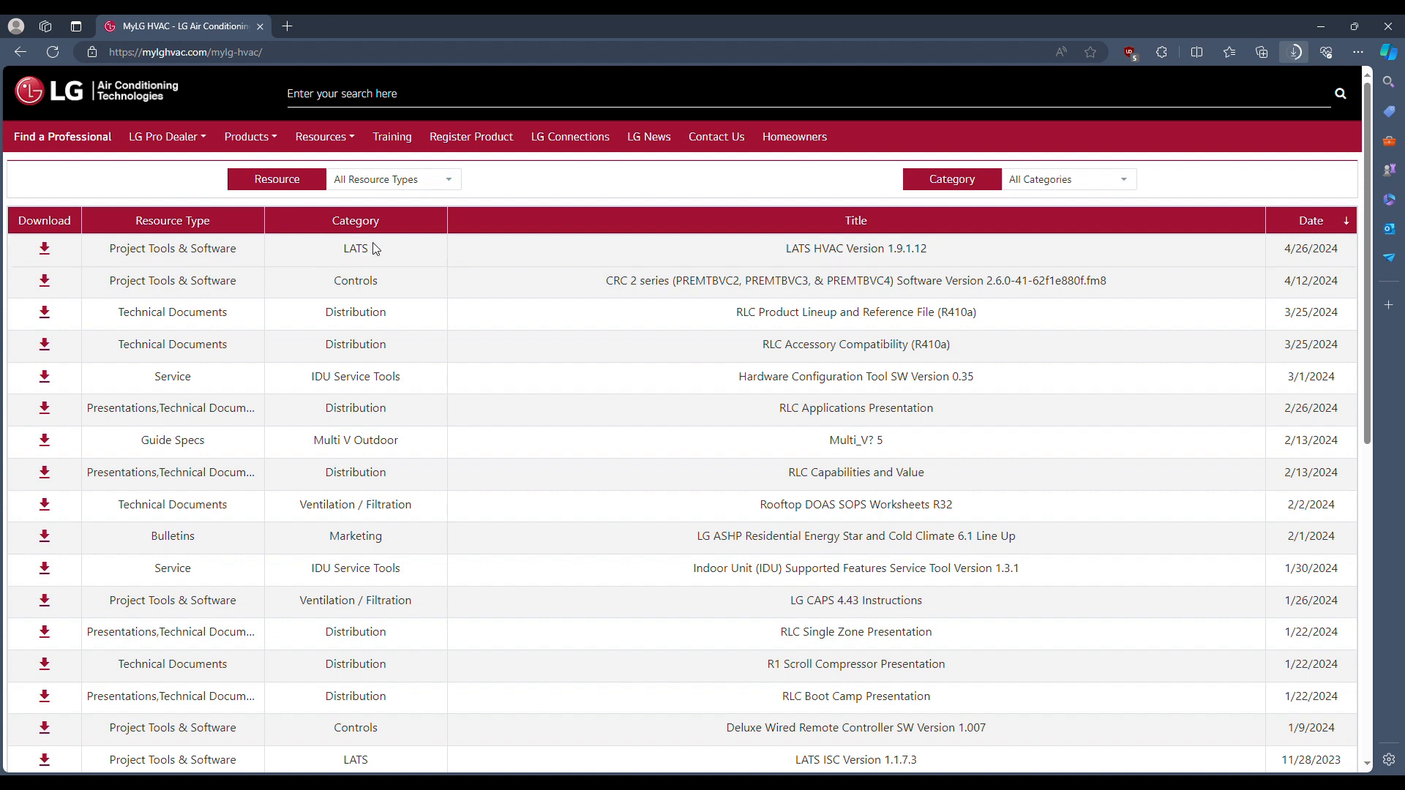
Step: Filter the resources to Project Tools & Software and locate the LATS HVAC Version 1.9.1.12 and LG Monitoring View (LGMV) 8.2.7 entries
click(457, 187)
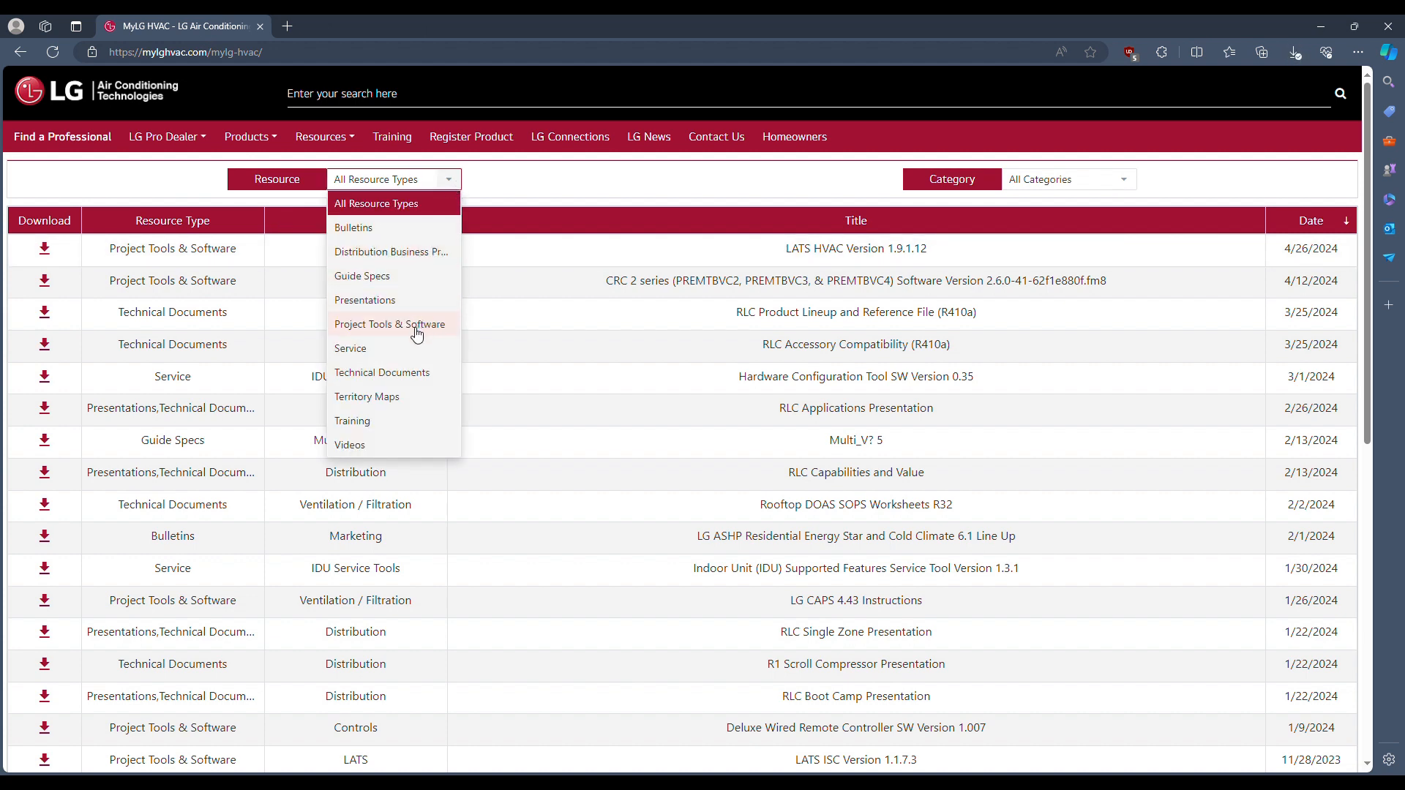
click(384, 334)
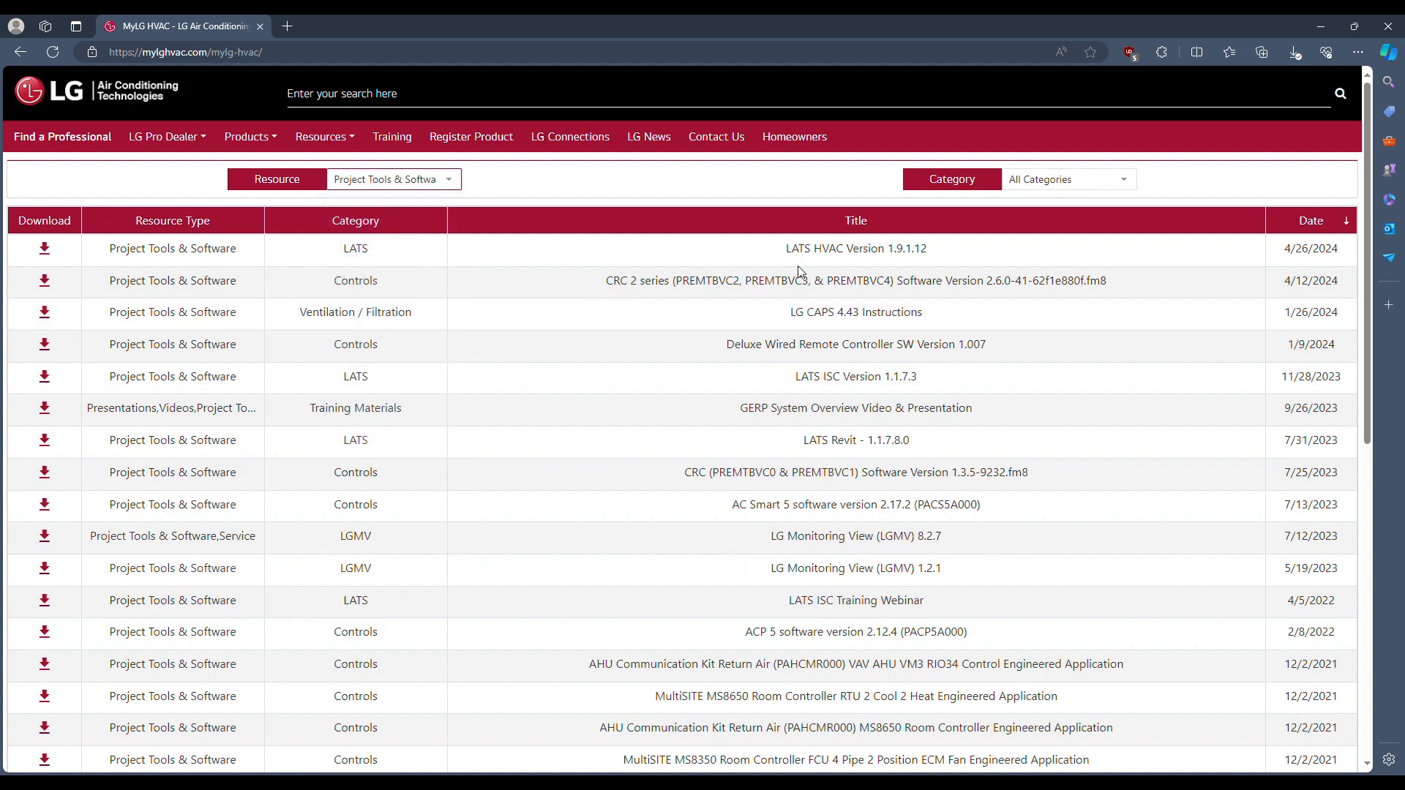
drag(980, 260, 308, 265)
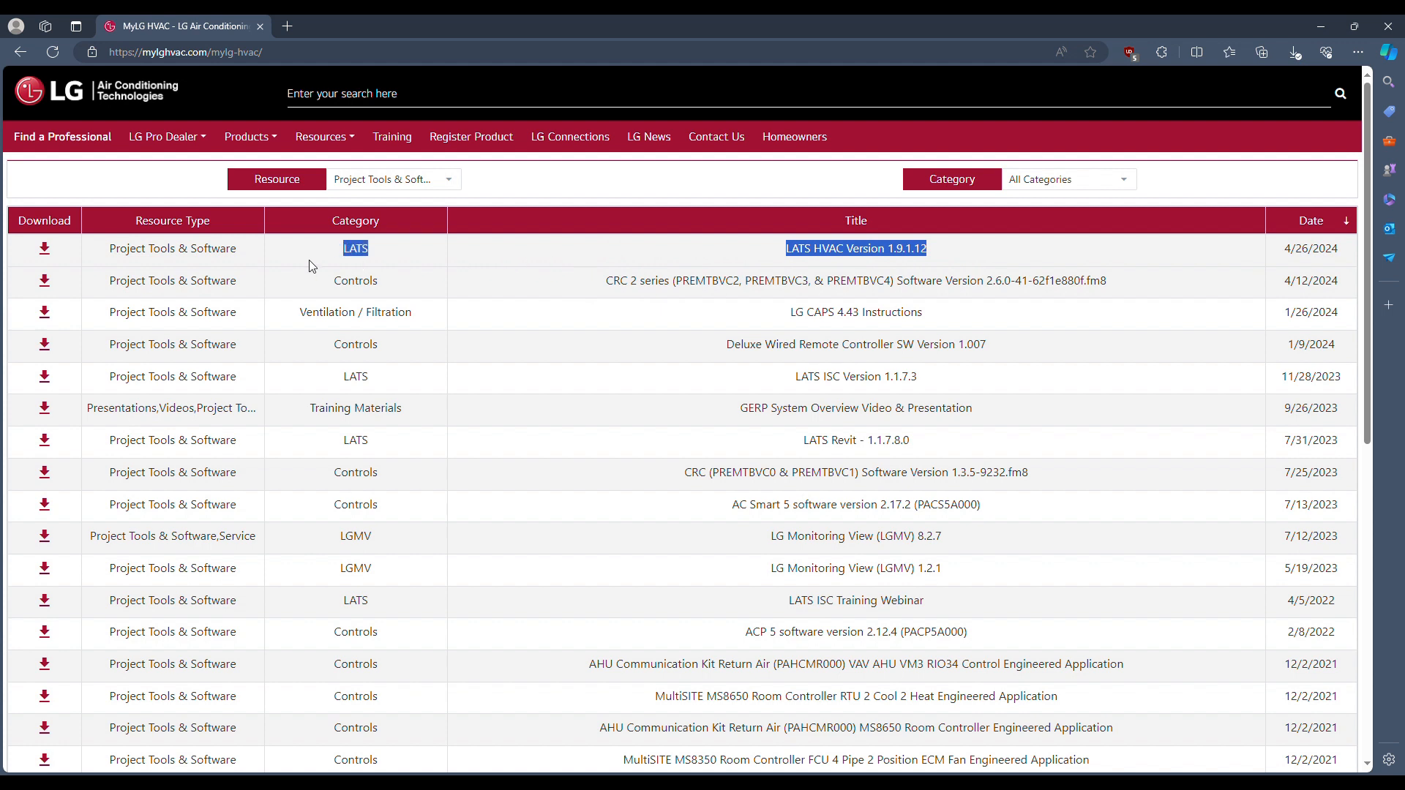
drag(212, 262, 126, 281)
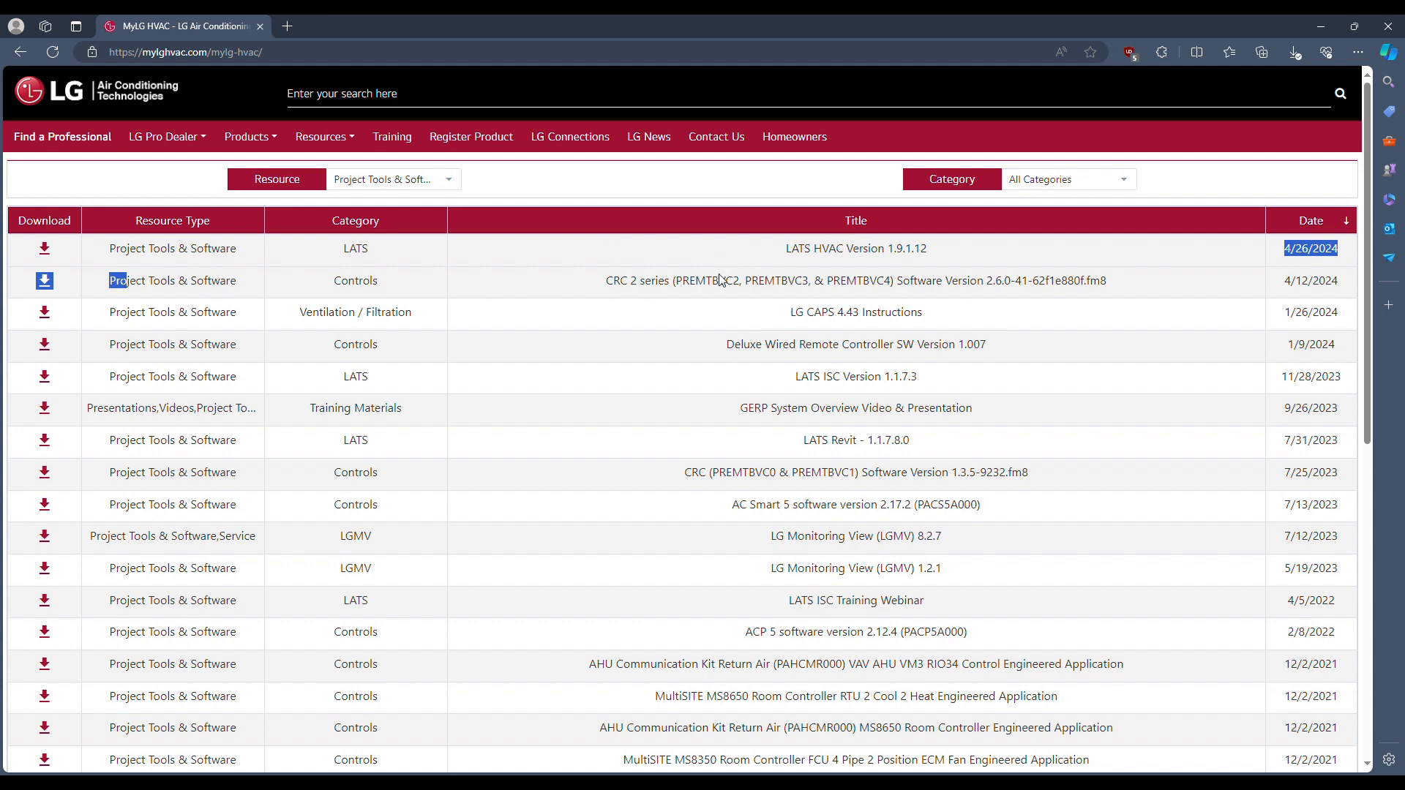
drag(961, 543, 88, 548)
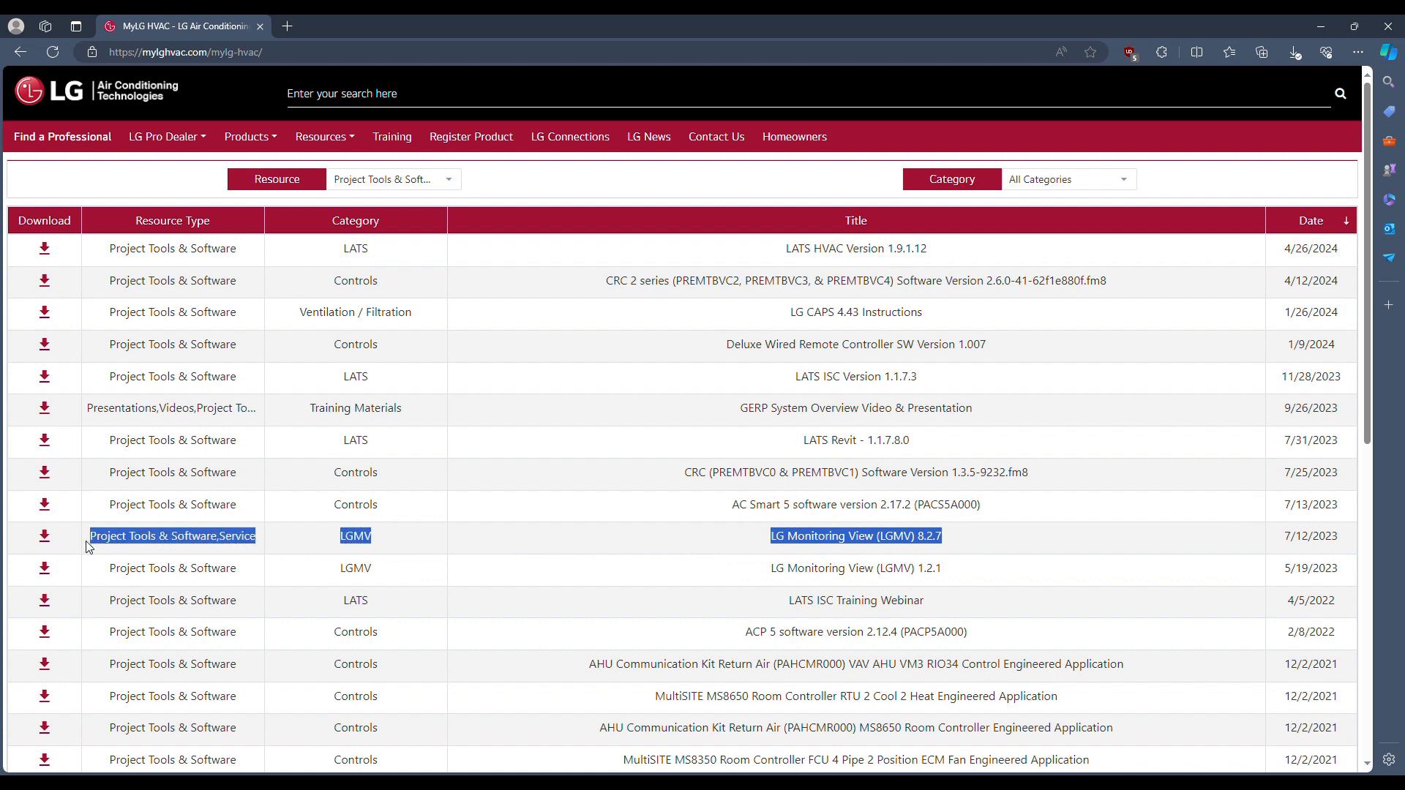
click(360, 548)
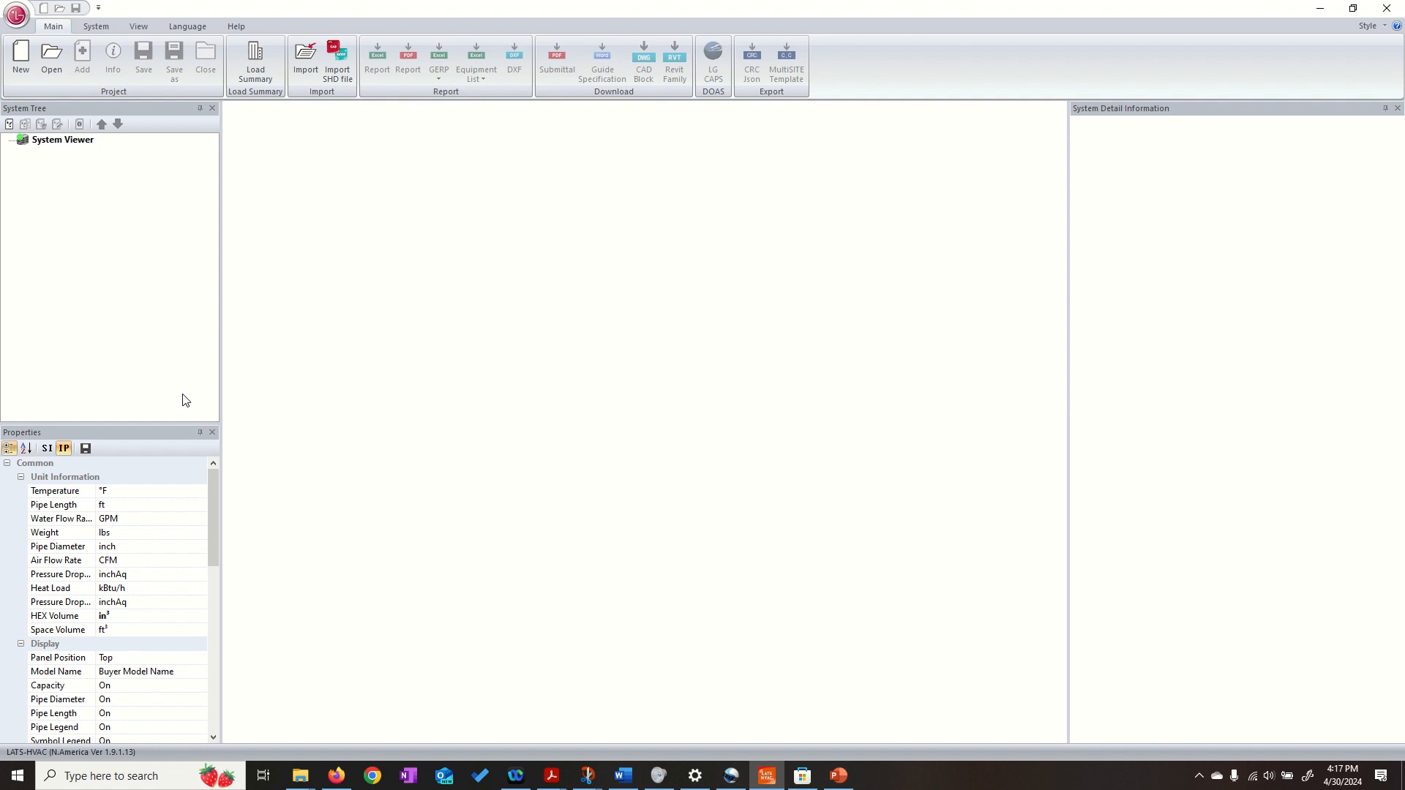
Step: Start a new project named "Test video project" with the comment "test" and continue to the design conditions
click(23, 69)
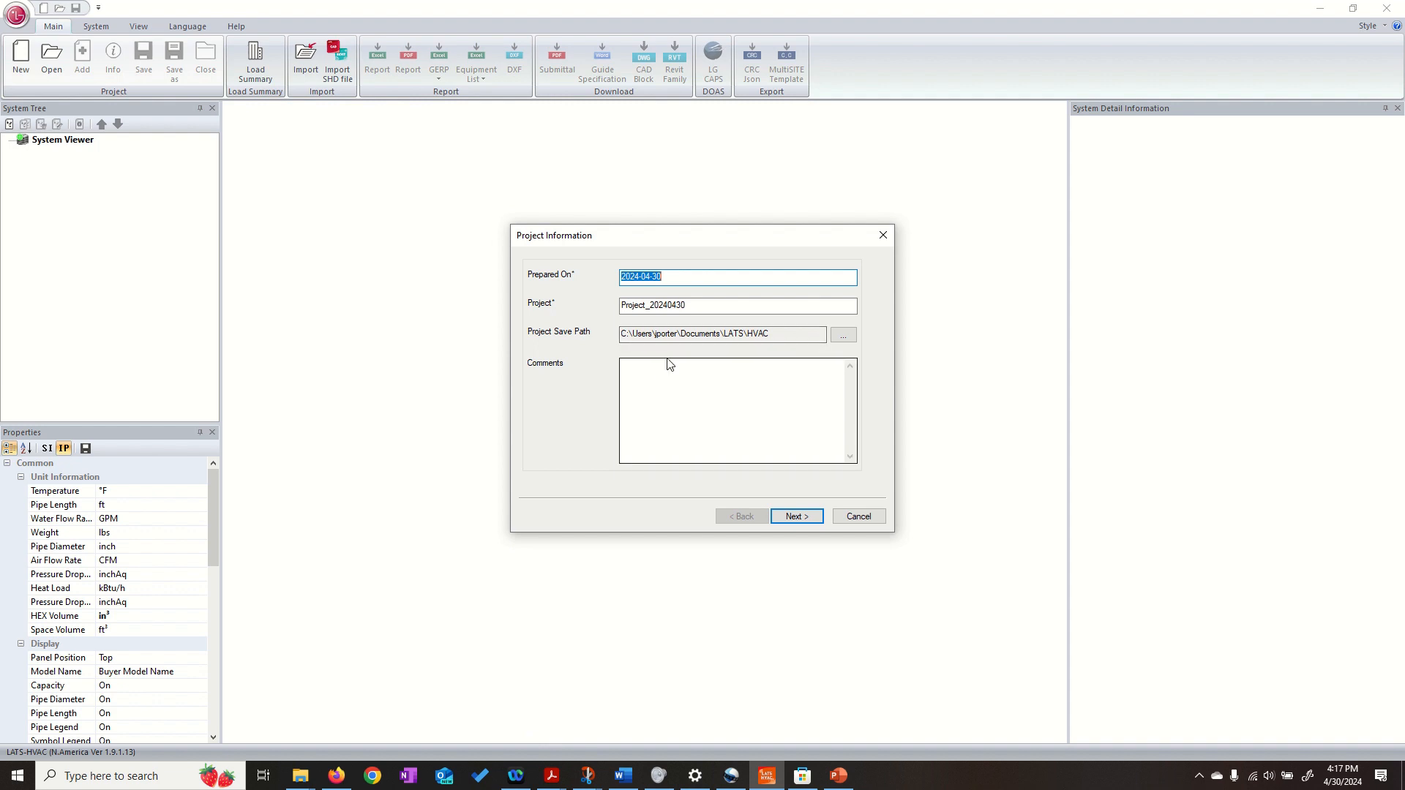
click(688, 305)
text(Test video project)
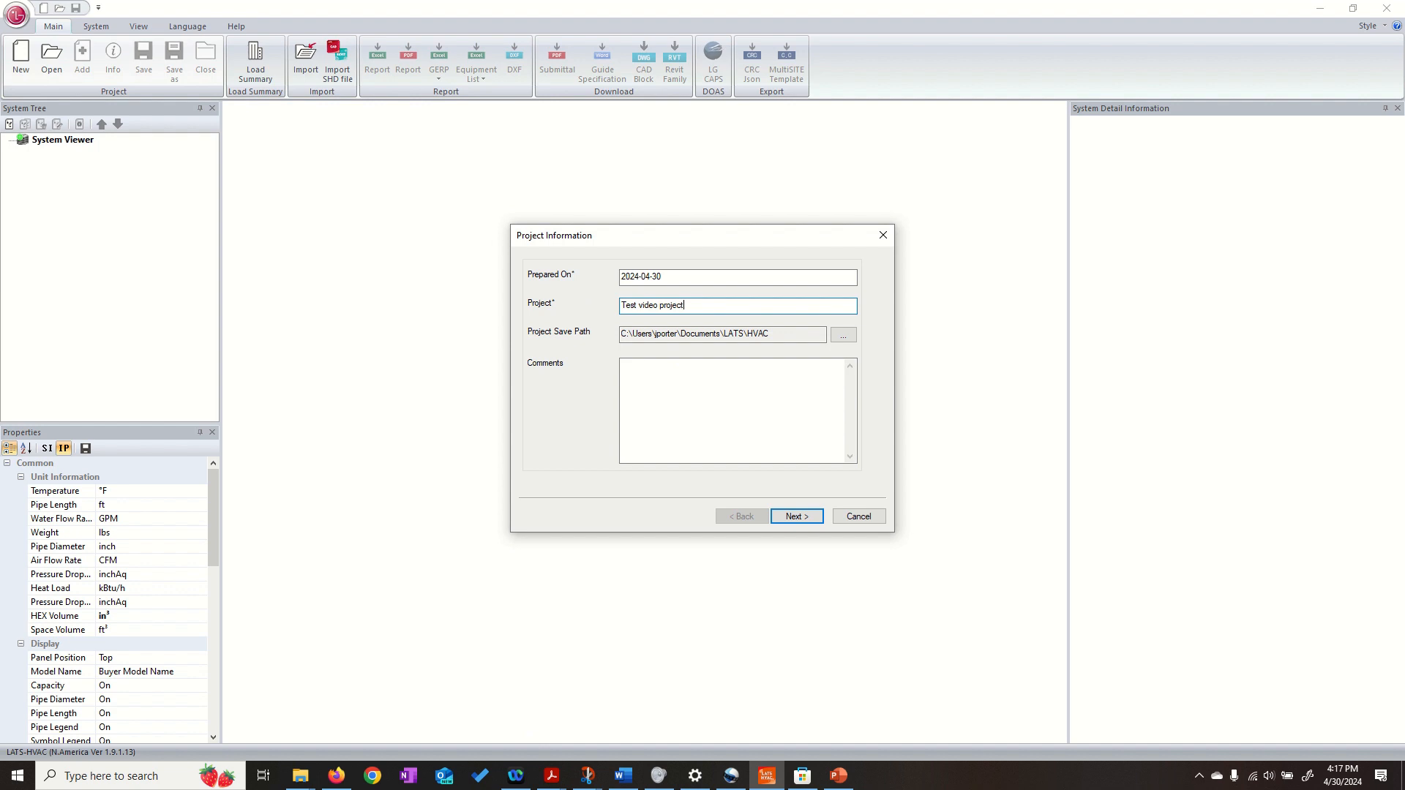
click(649, 364)
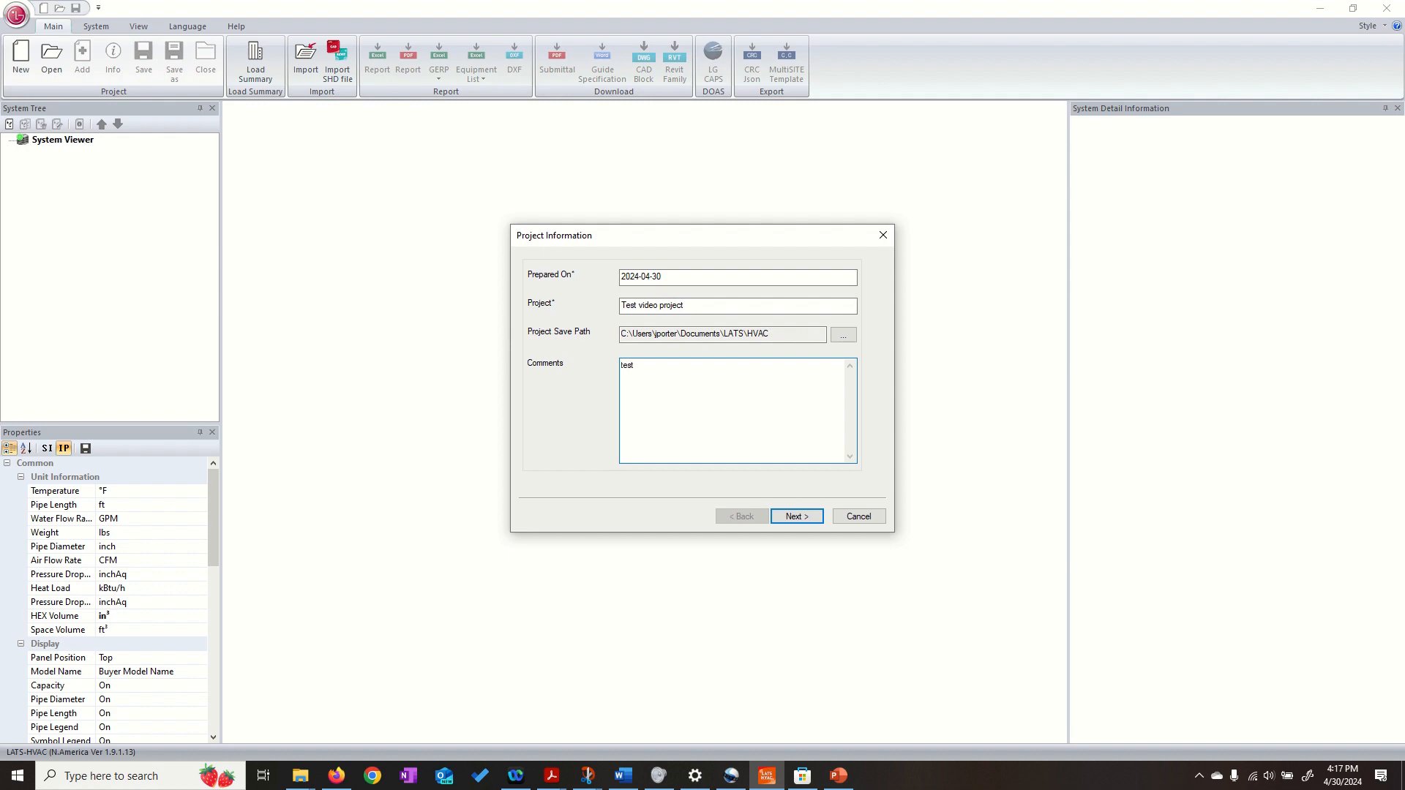
click(798, 516)
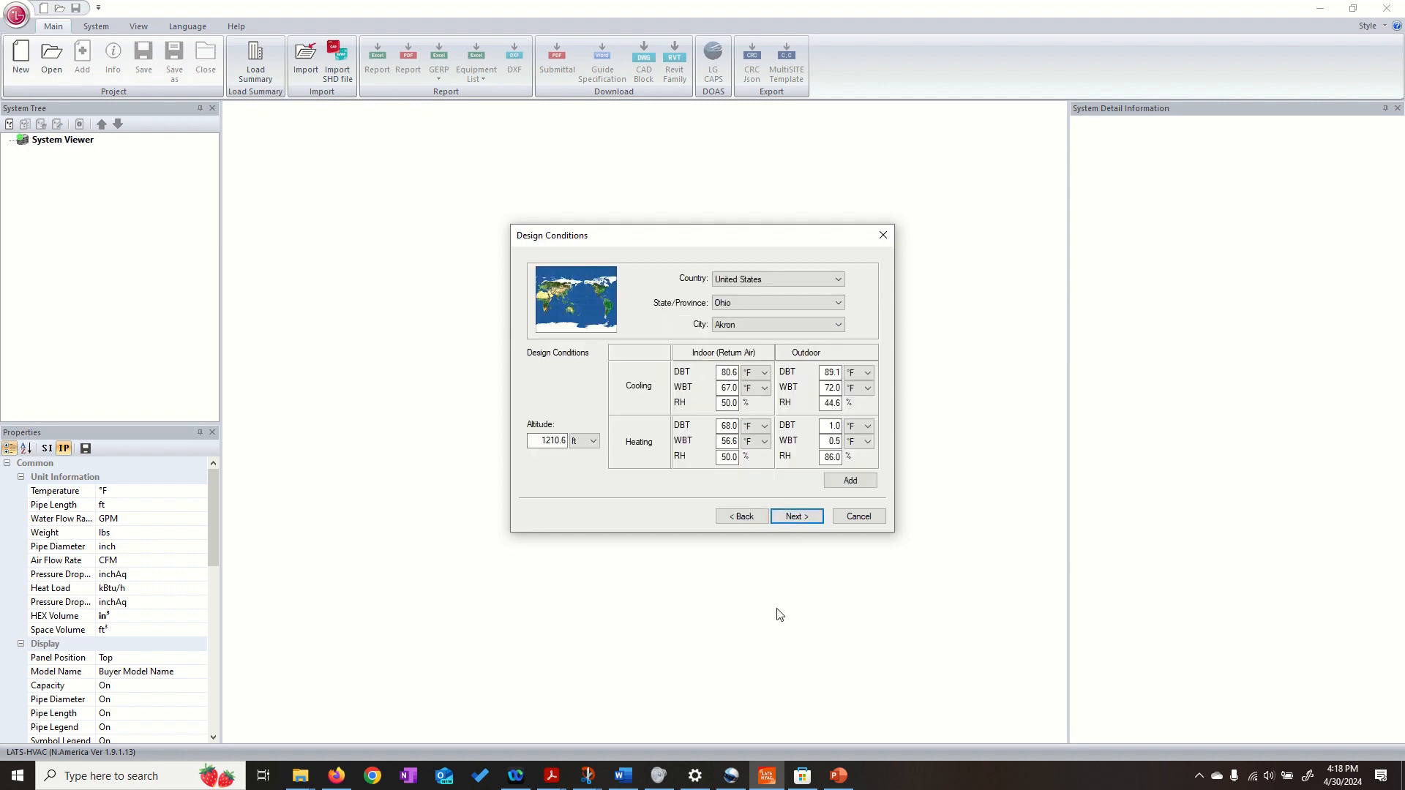
click(587, 775)
click(653, 728)
click(641, 365)
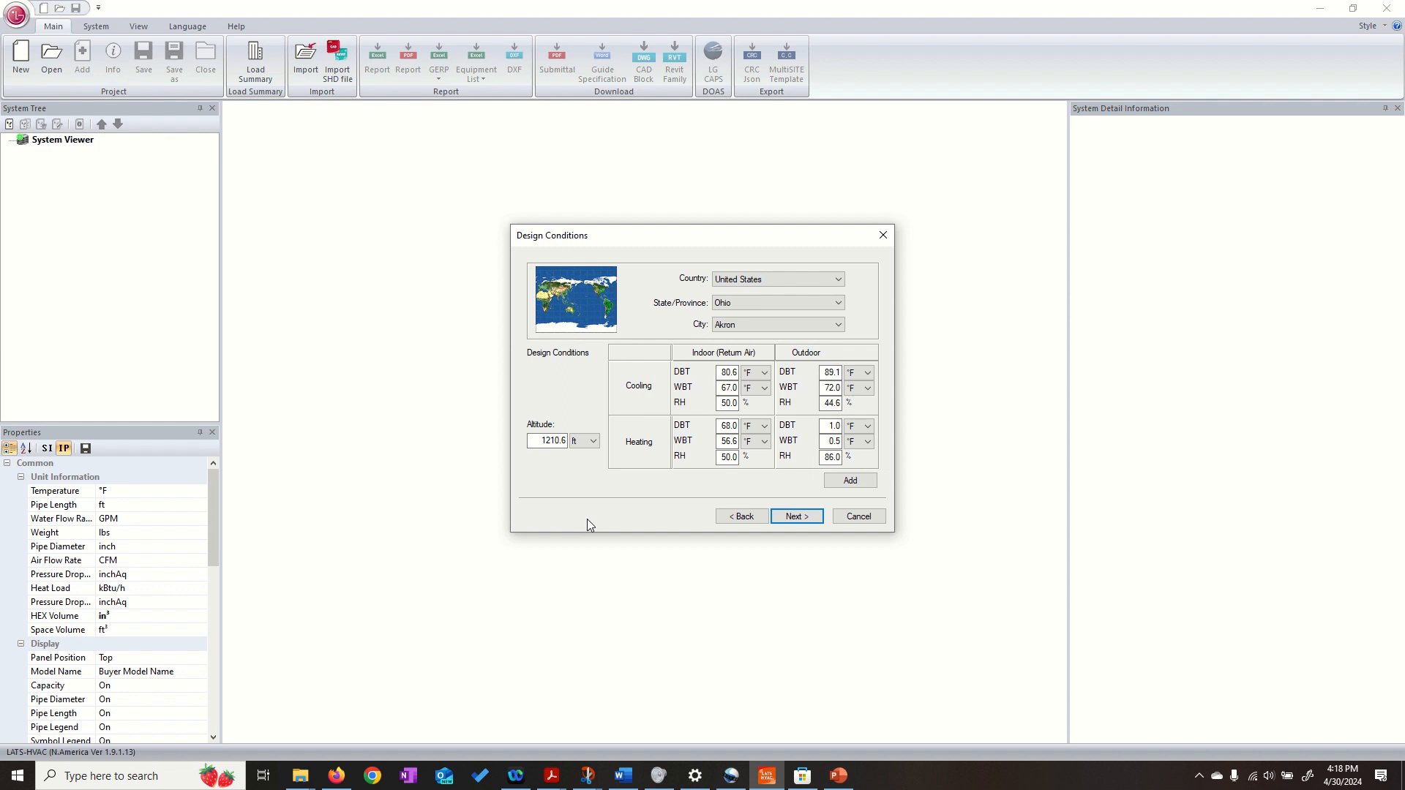
Step: Check the location and temperature unit choices, keep Akron, Ohio, United States in °F, and accept the design conditions
click(767, 280)
click(768, 282)
click(771, 302)
click(771, 303)
click(772, 327)
click(772, 327)
click(766, 375)
click(769, 372)
click(789, 518)
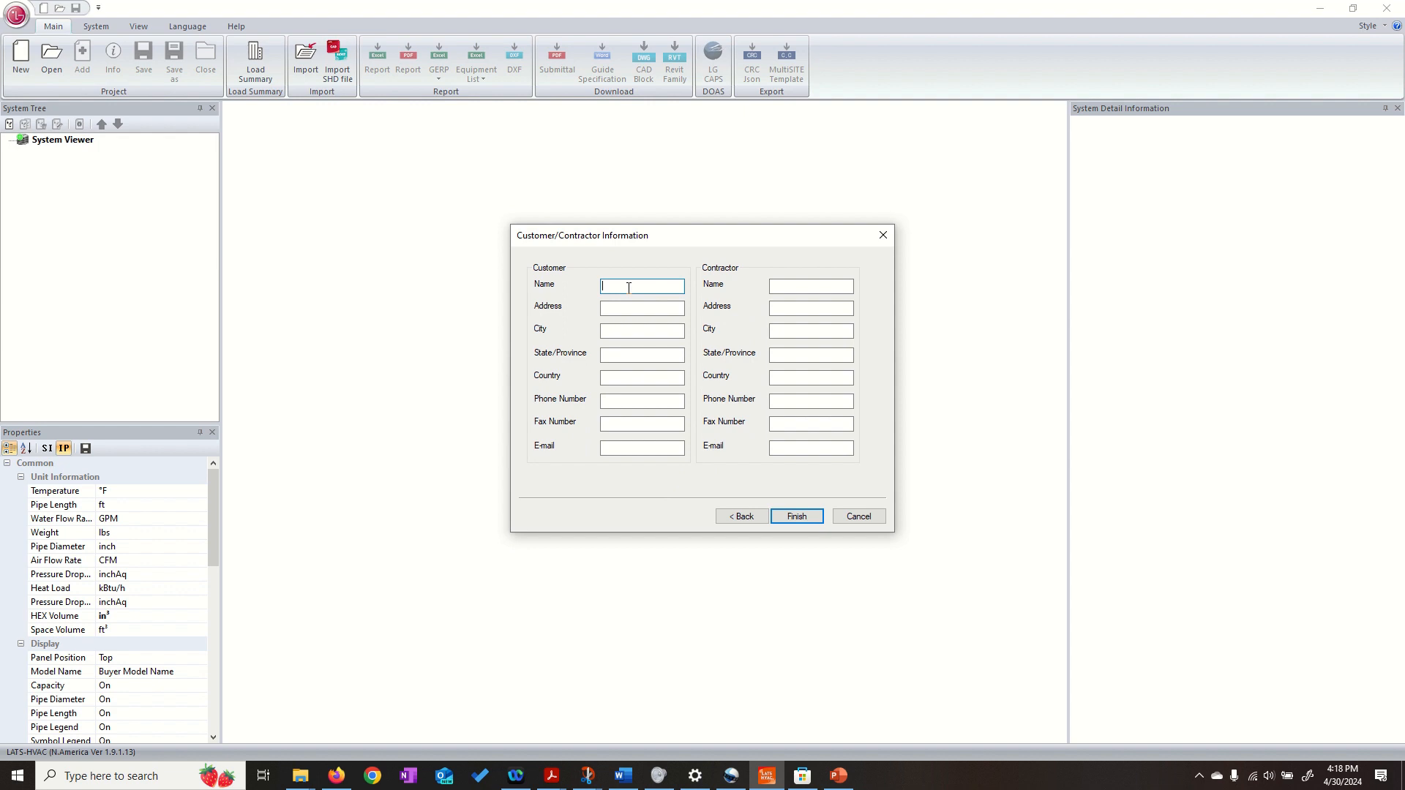
Step: Enter the customer's name and the contractor's name, and finish the project information
text(Jack)
key(Tab)
click(786, 289)
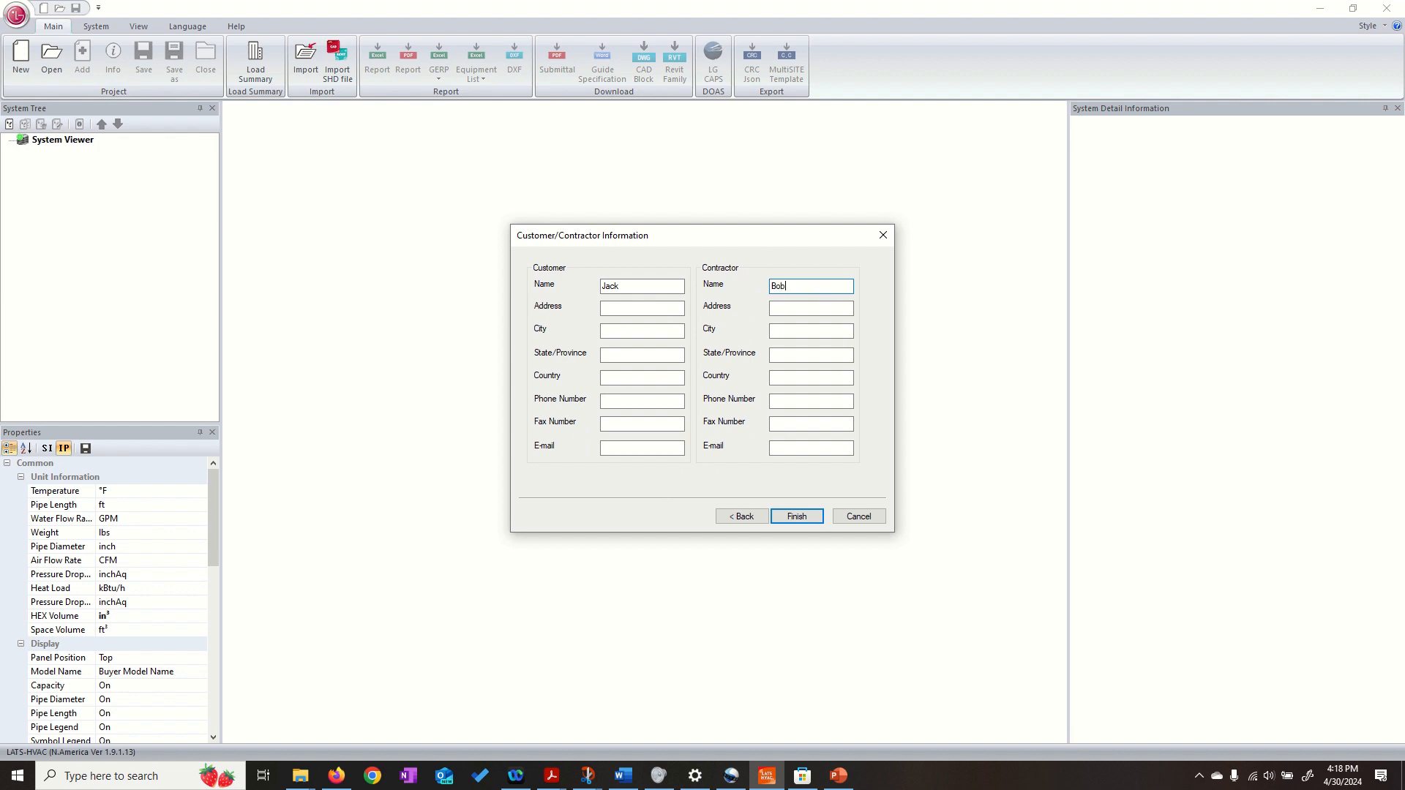
text(Bob)
click(813, 516)
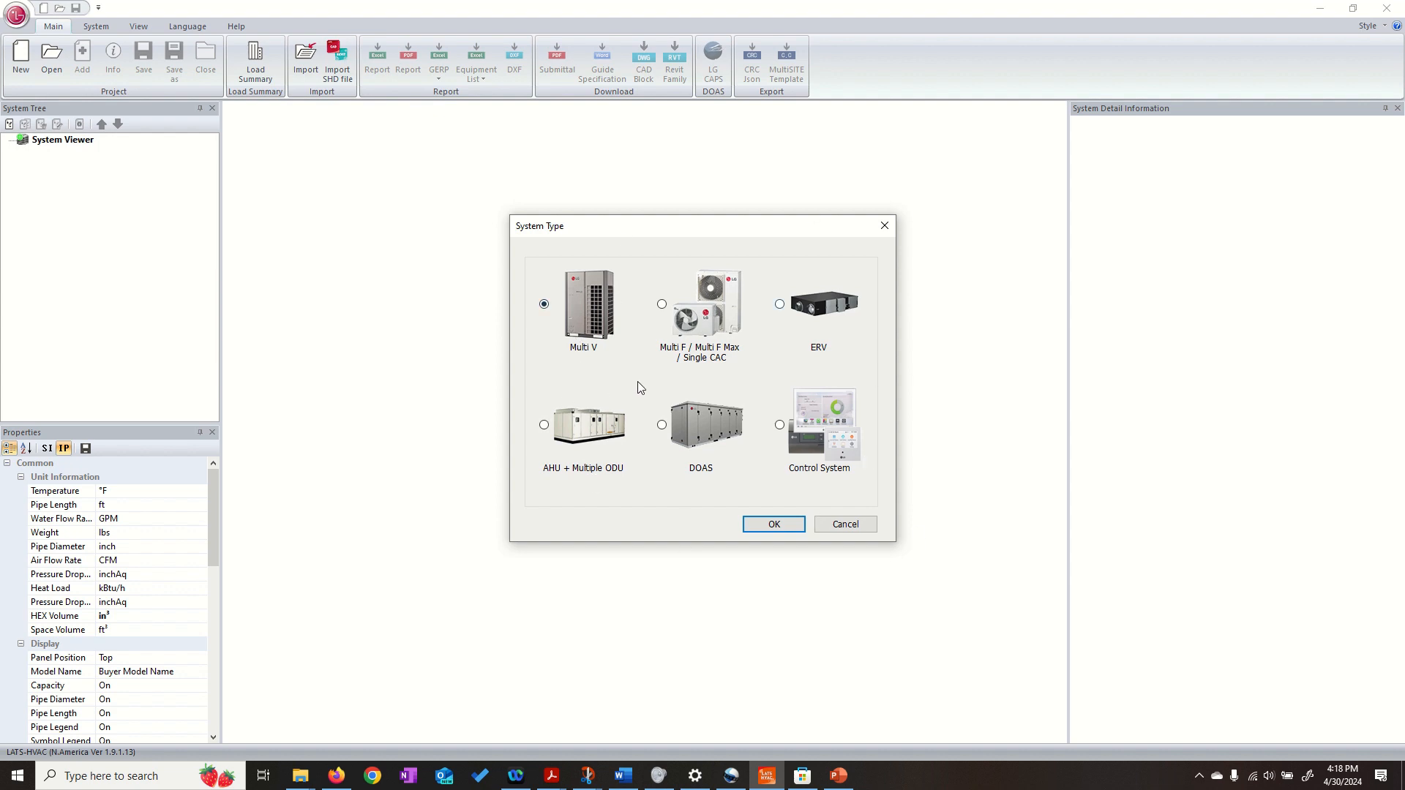
Step: Choose Multi F / Multi F Max / Single CAC as the system type
click(683, 331)
click(774, 524)
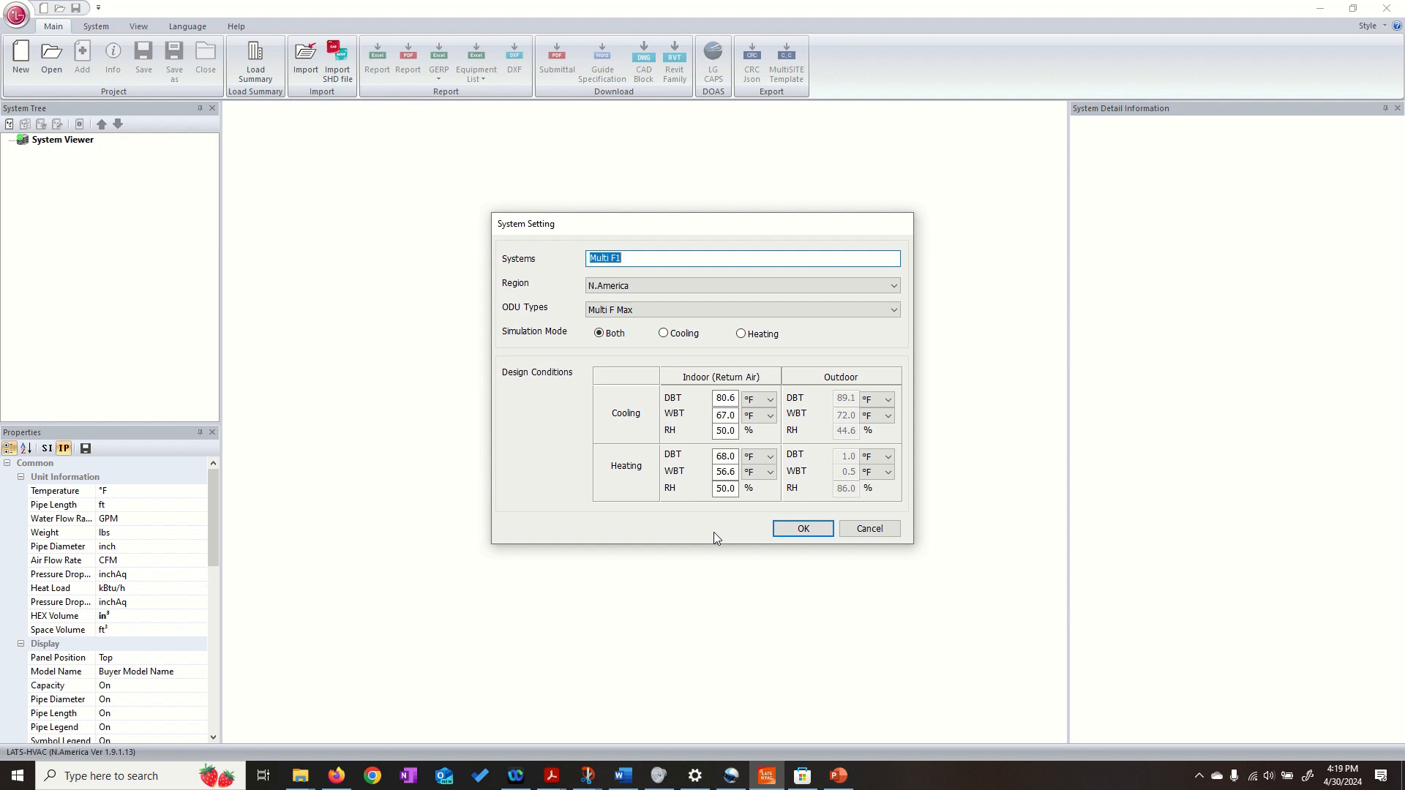
Step: Try naming the system "Test system" before selecting Multi F Max as its outdoor unit type
text(Test System)
click(635, 311)
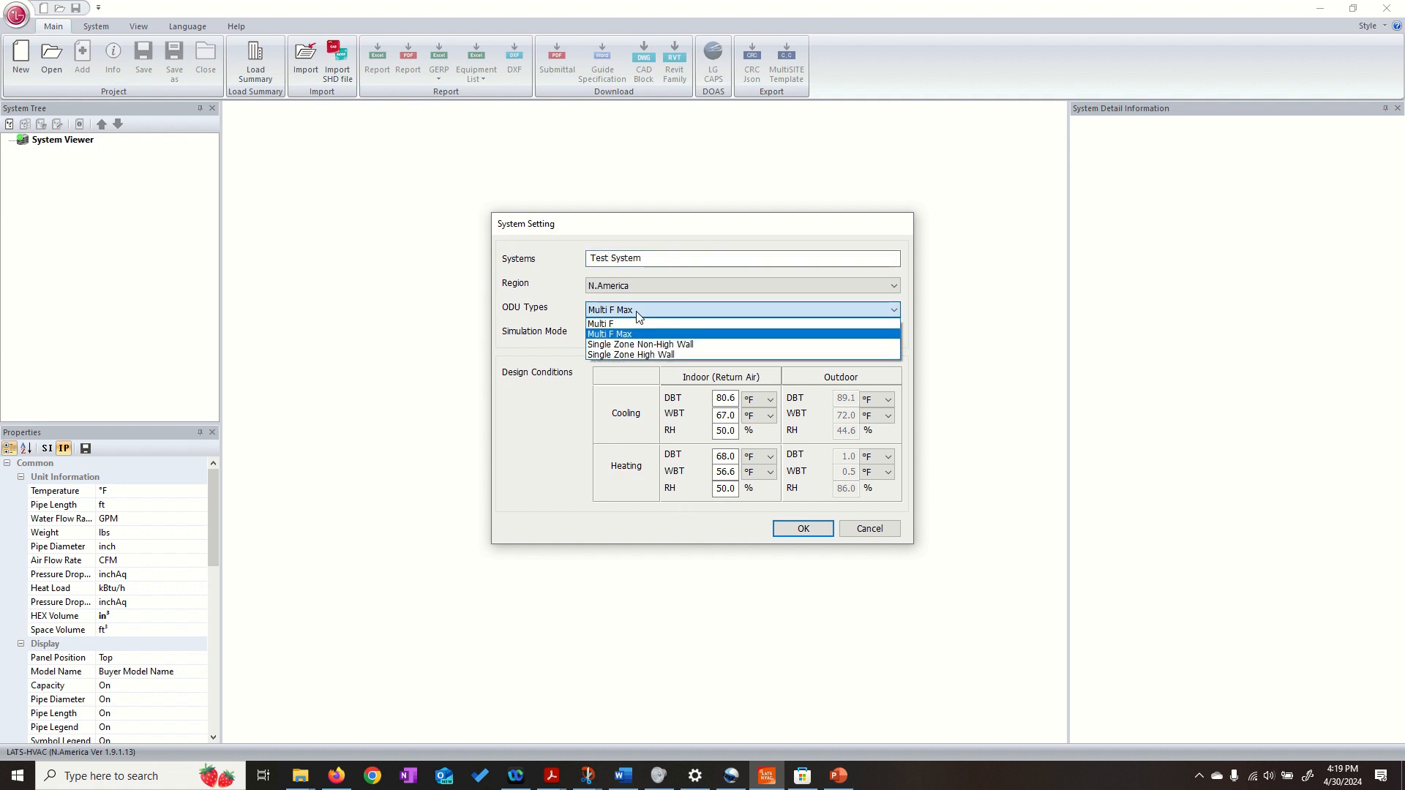
click(674, 333)
click(672, 311)
click(652, 330)
drag(638, 260, 550, 265)
text(Test system)
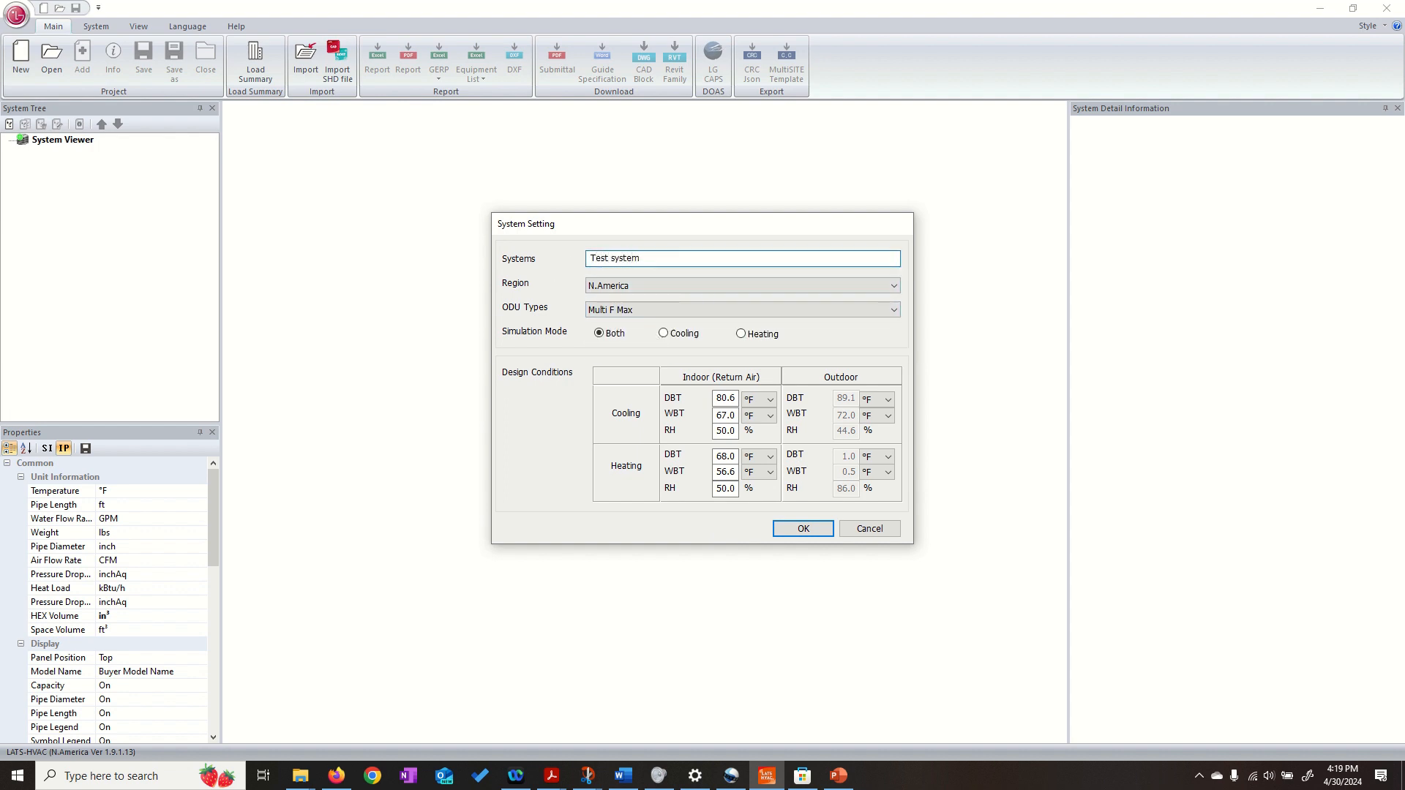
click(596, 311)
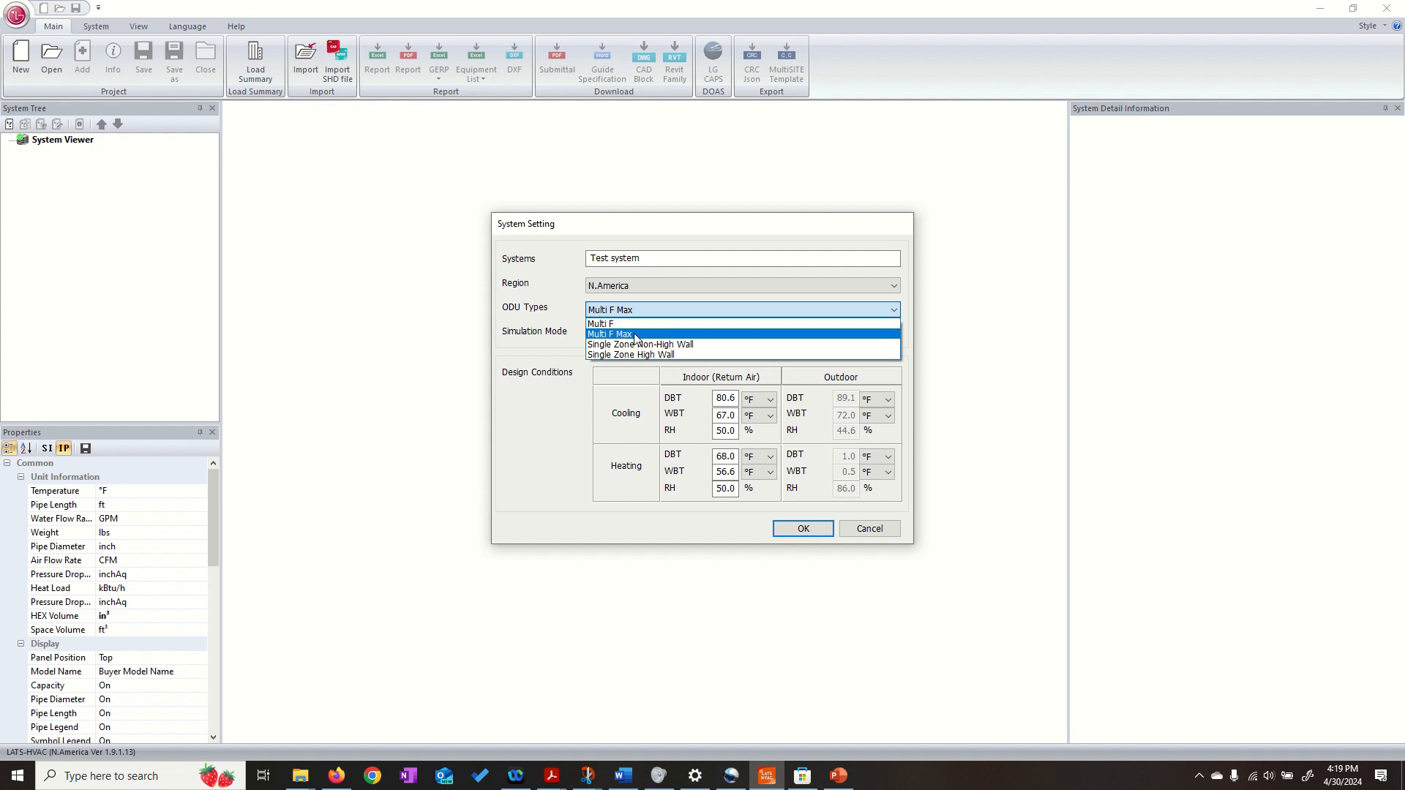
click(634, 333)
Step: Name the Multi F Max system "Test system" and create it
drag(637, 260, 501, 269)
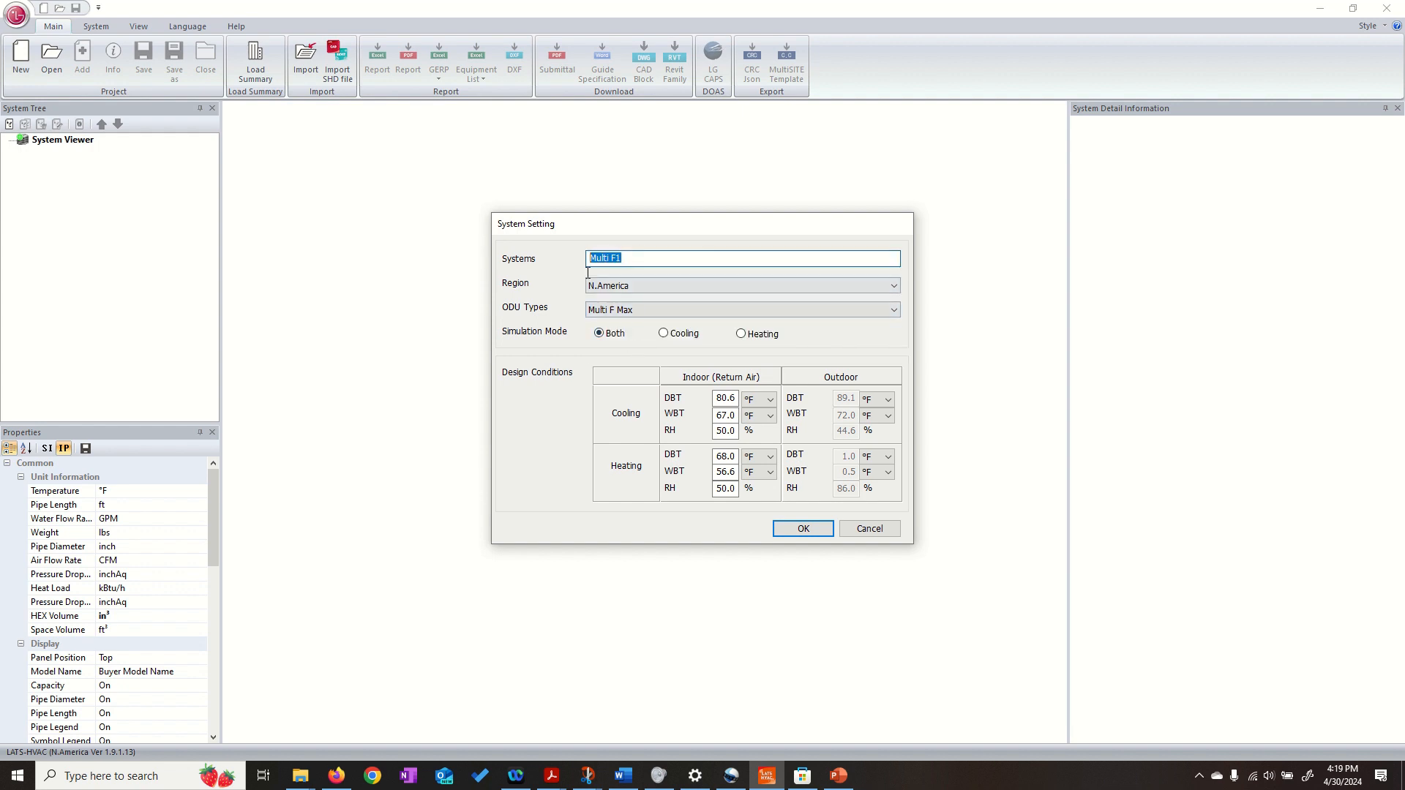
text(Test system)
click(787, 529)
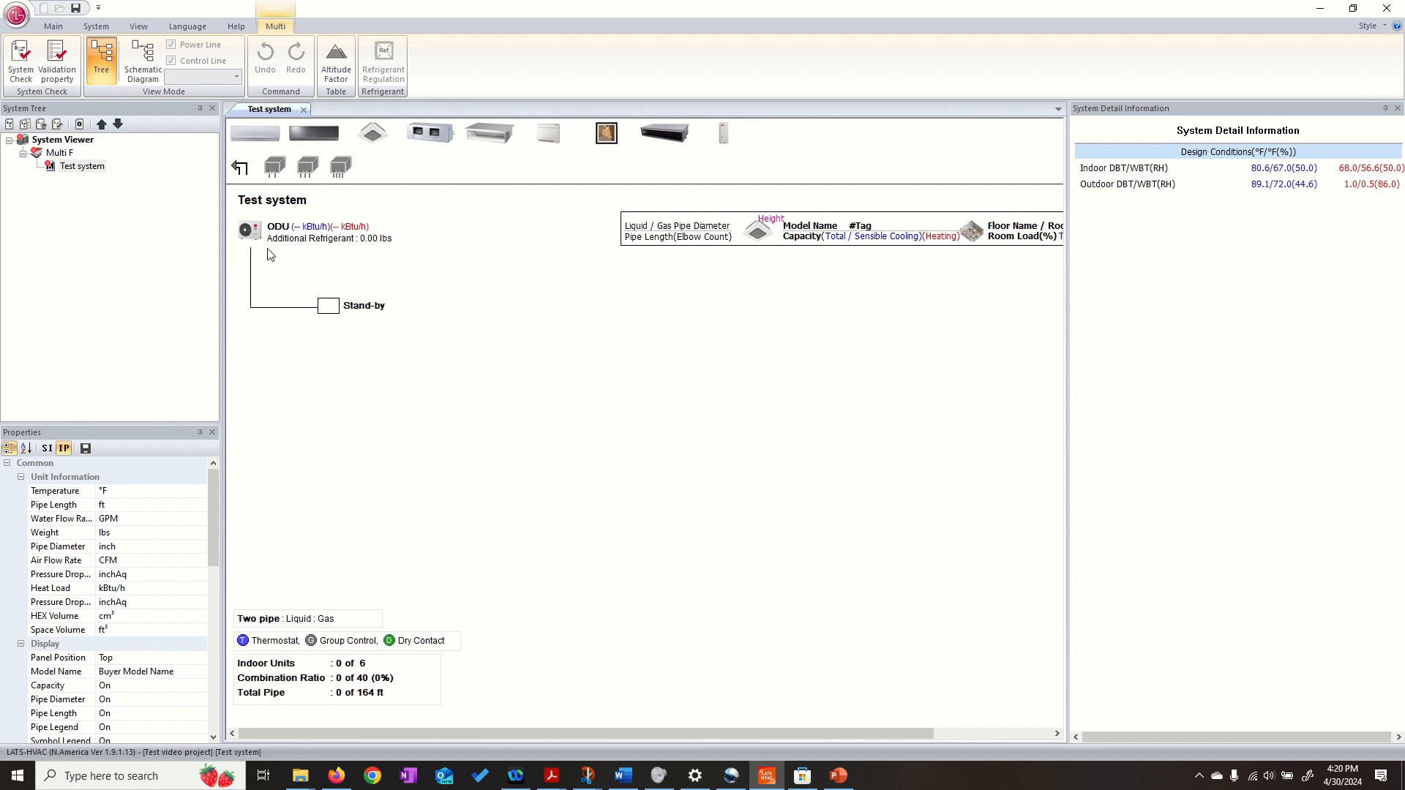
Step: Assign model LMU480HHV to the outdoor unit of the test system
double_click(252, 233)
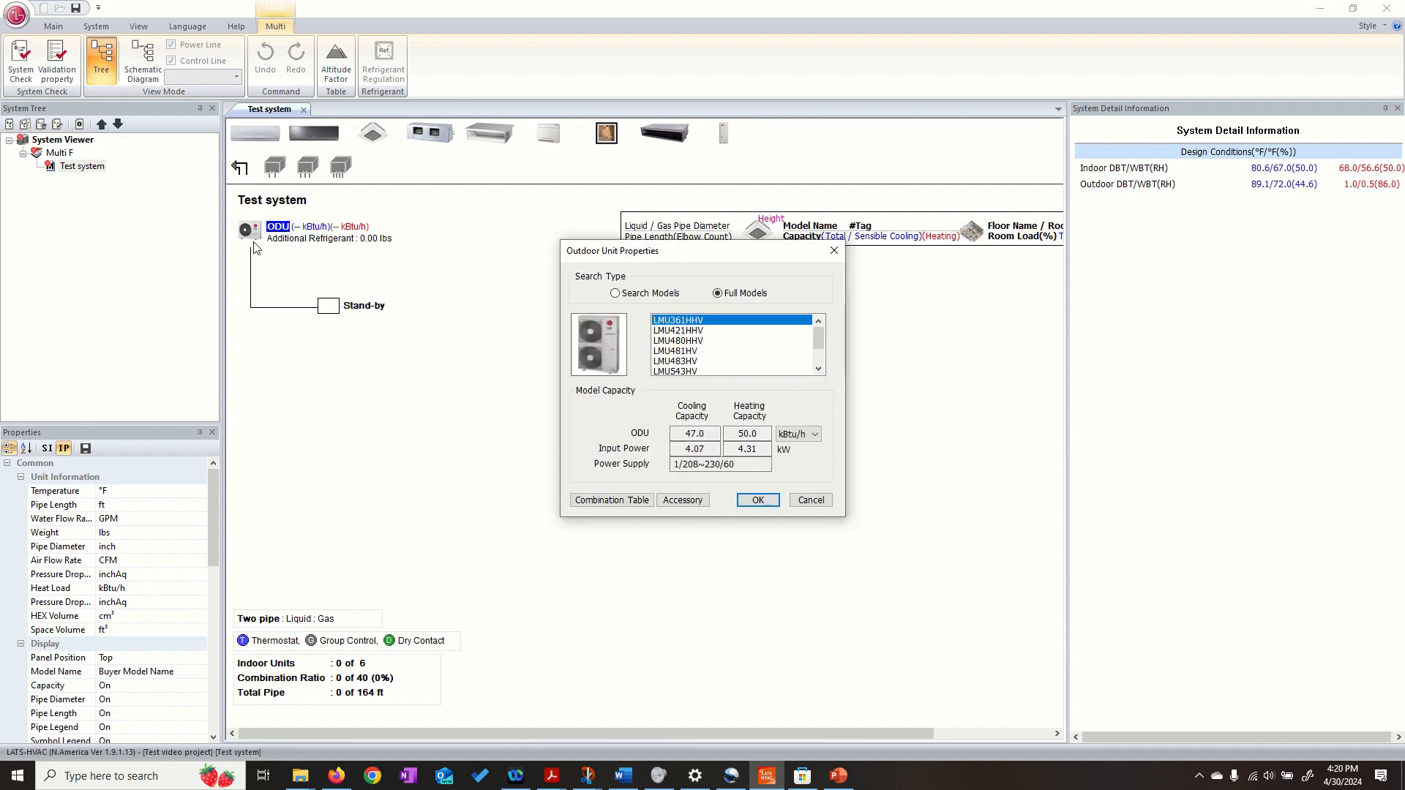
drag(819, 336, 821, 335)
click(695, 342)
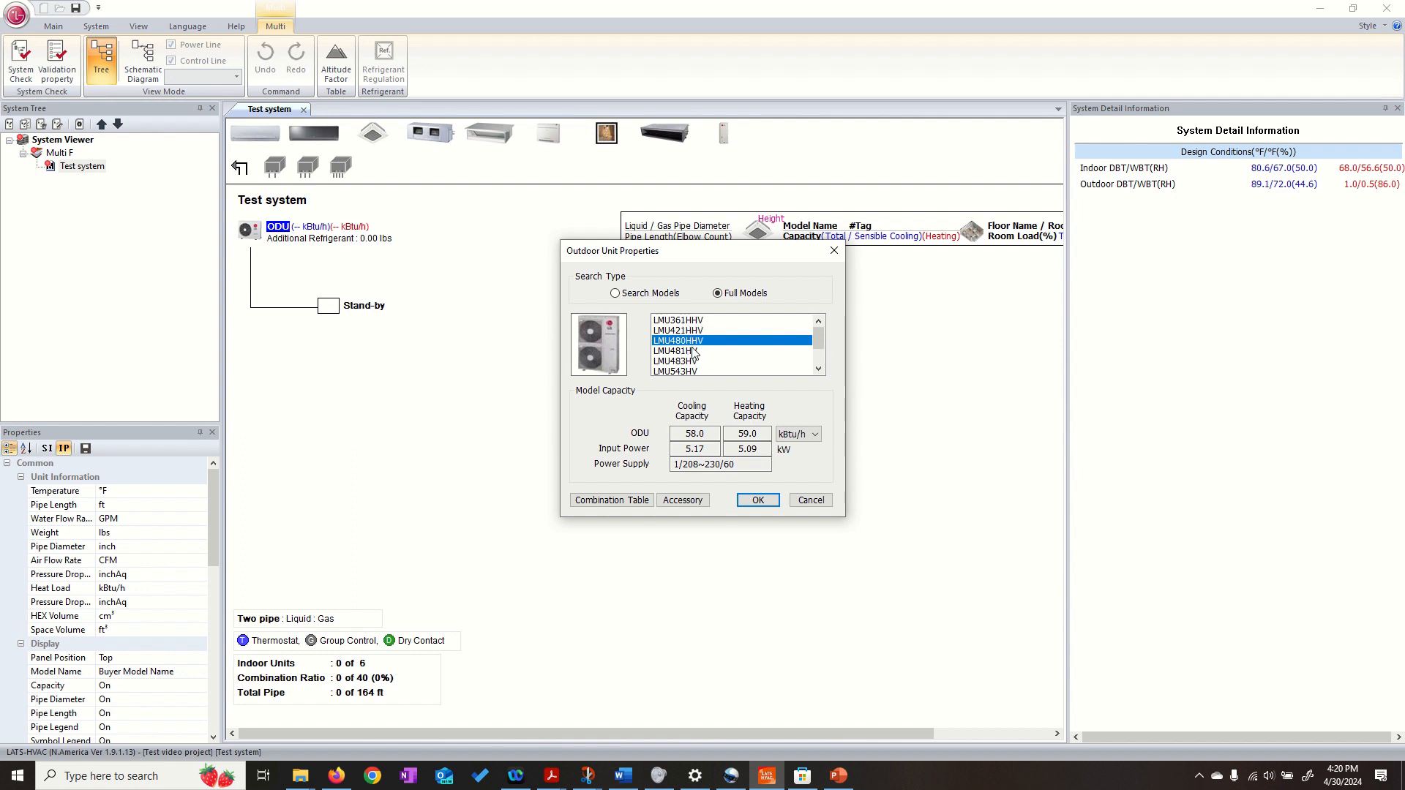
click(757, 502)
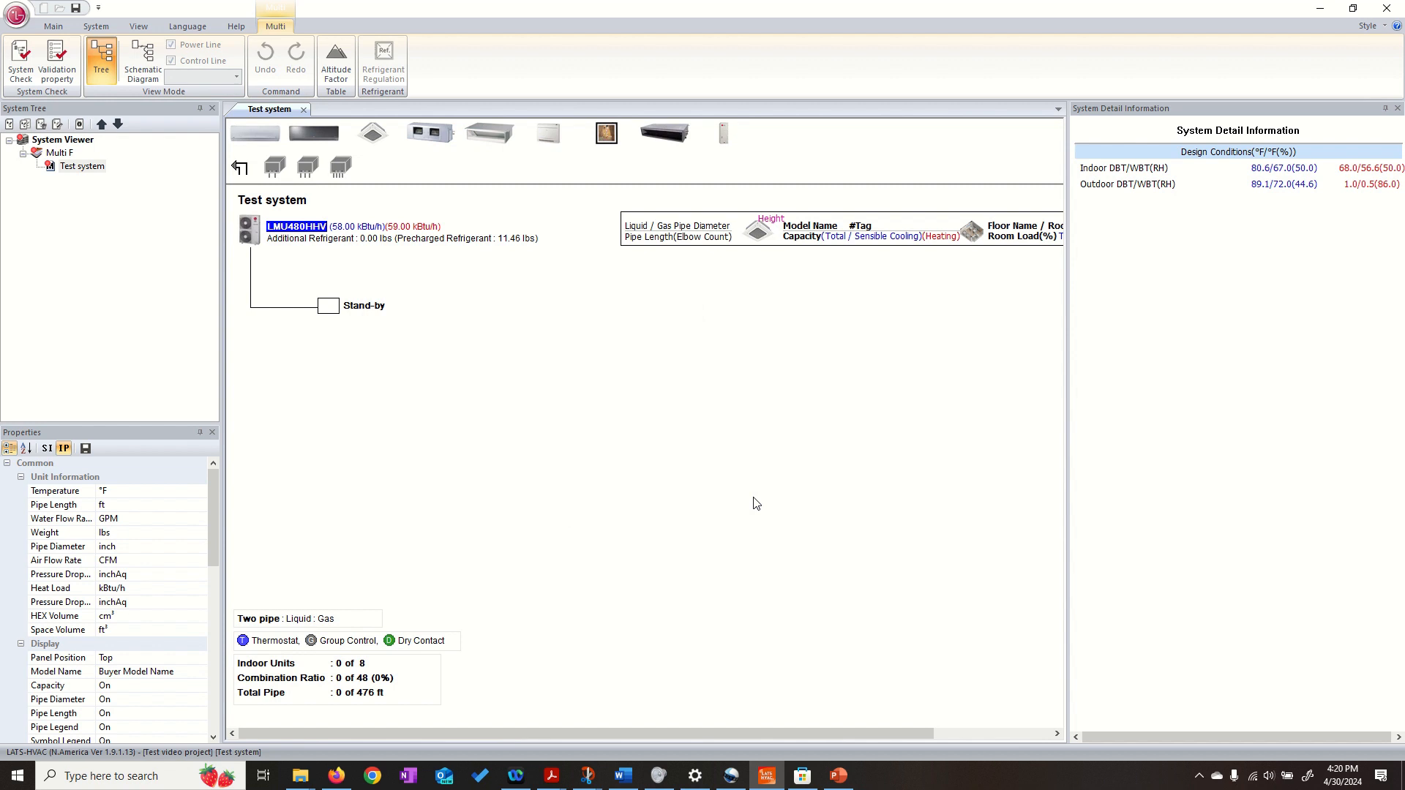
Step: Compare the BDU and Branch options for the outdoor unit's stand-by connection, and assign a PMBL5620 branch to it
click(337, 311)
double_click(337, 311)
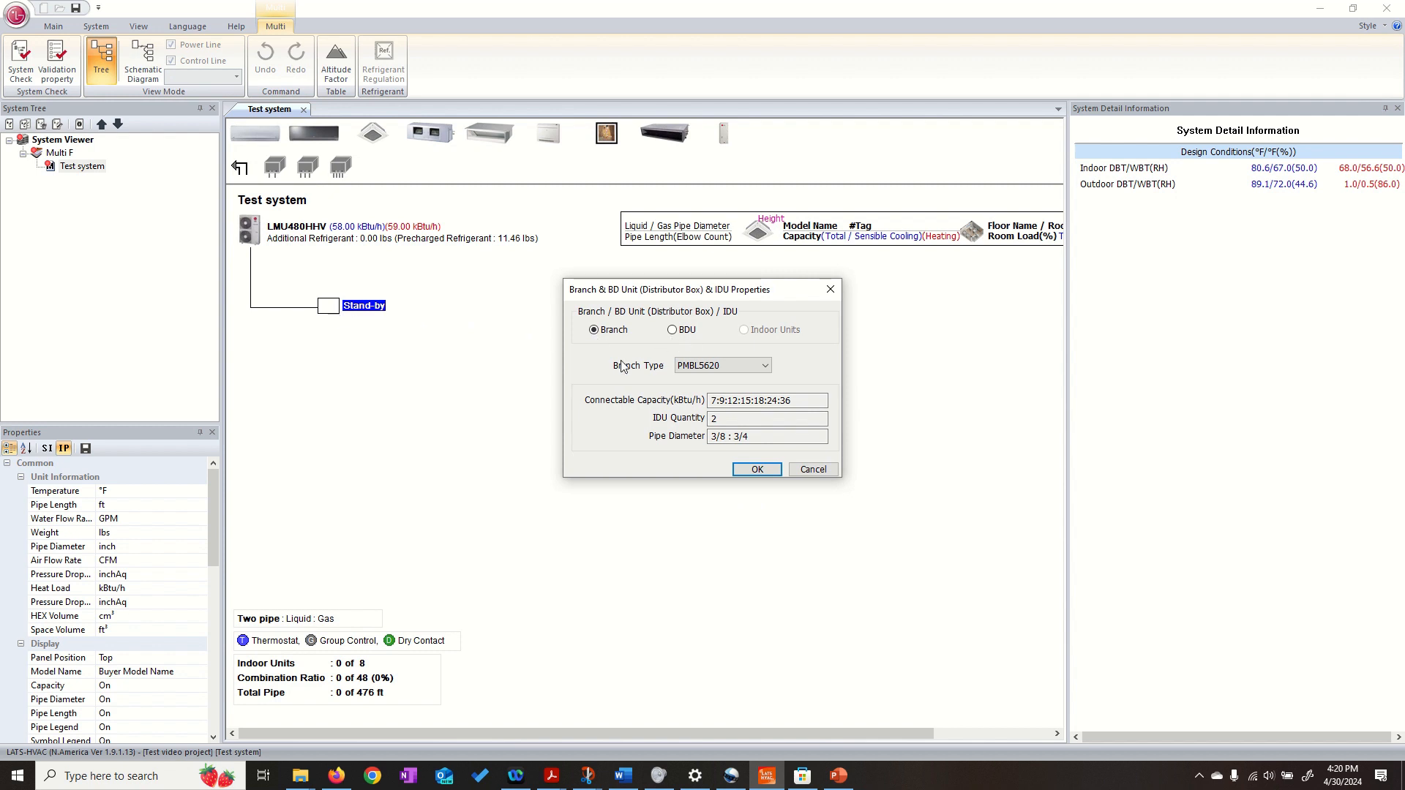
click(672, 331)
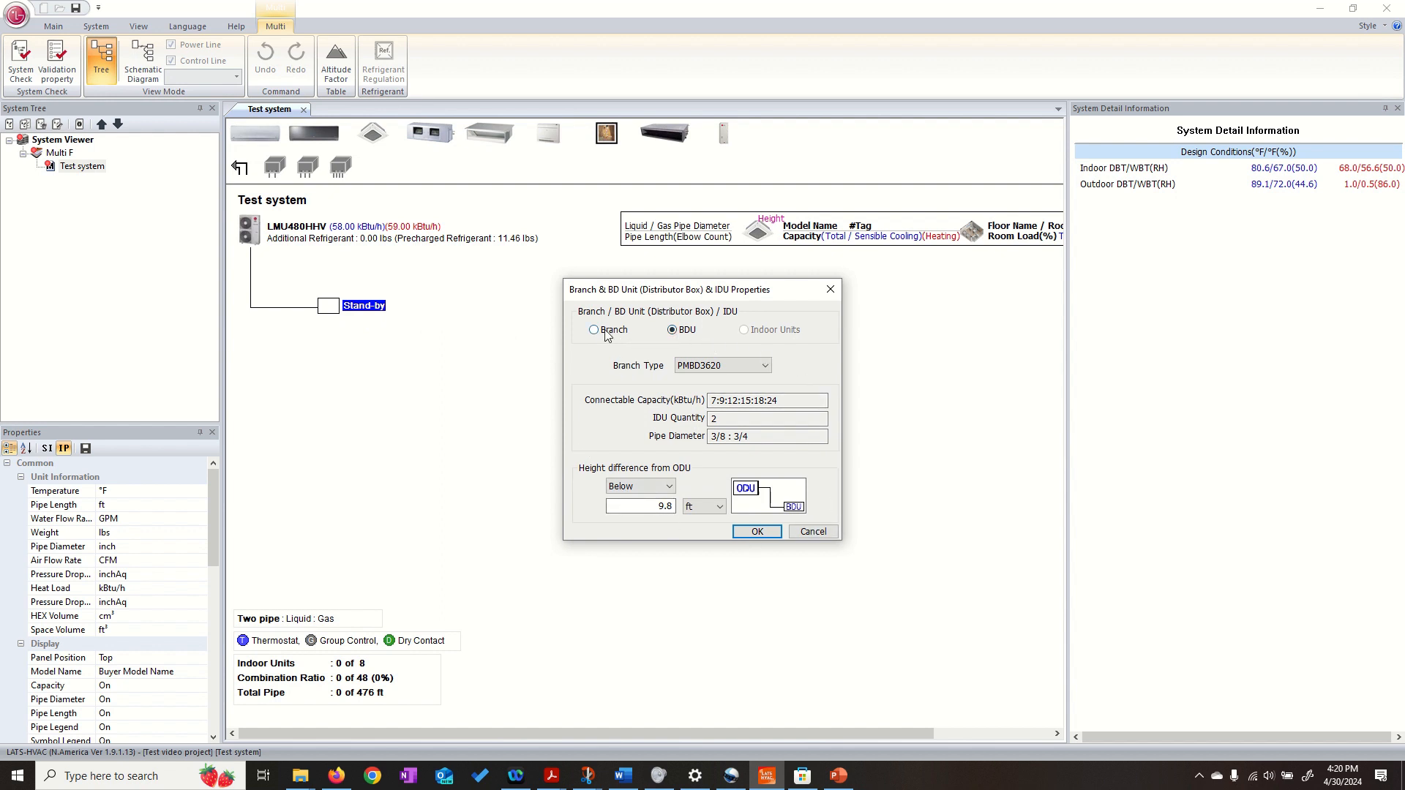
click(699, 370)
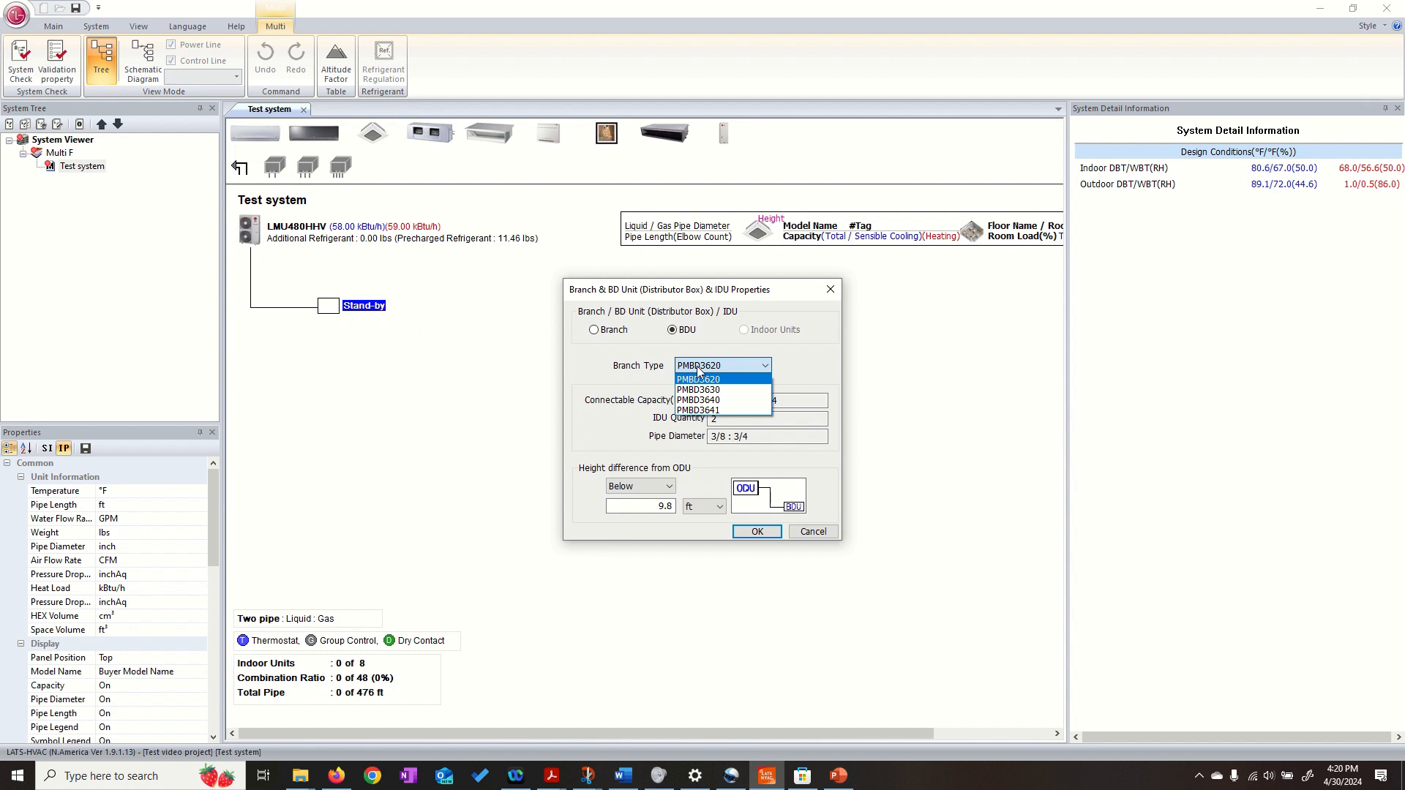
click(697, 370)
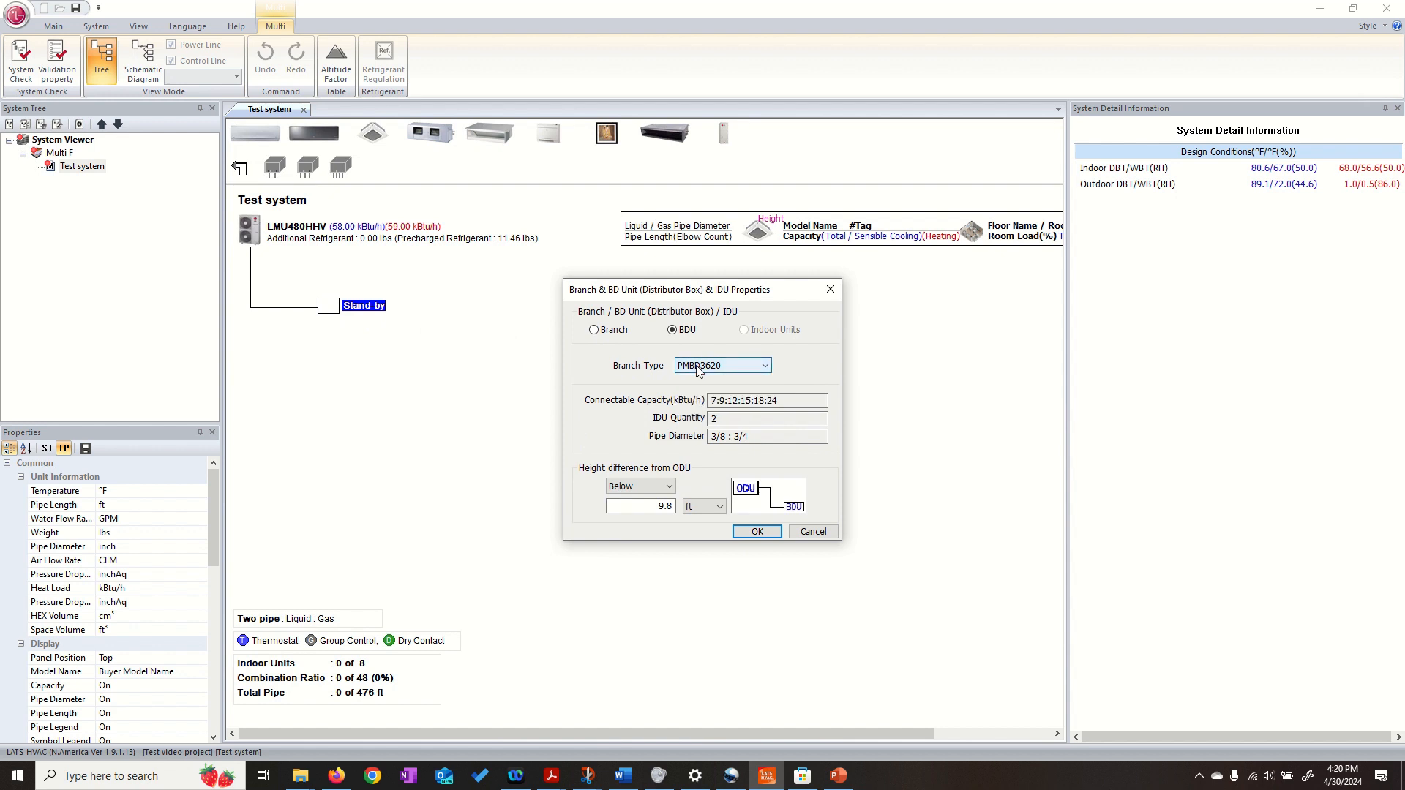
click(622, 335)
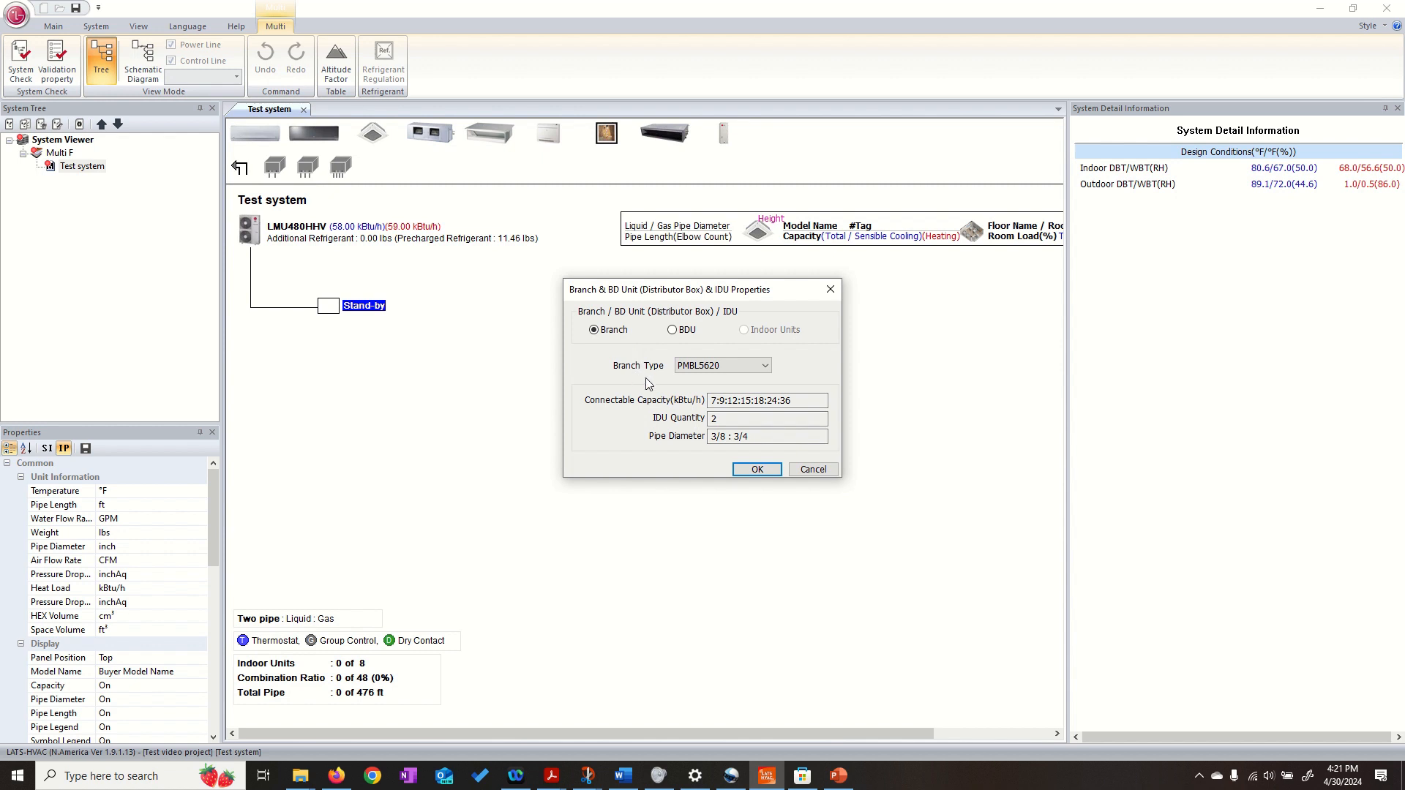
click(756, 470)
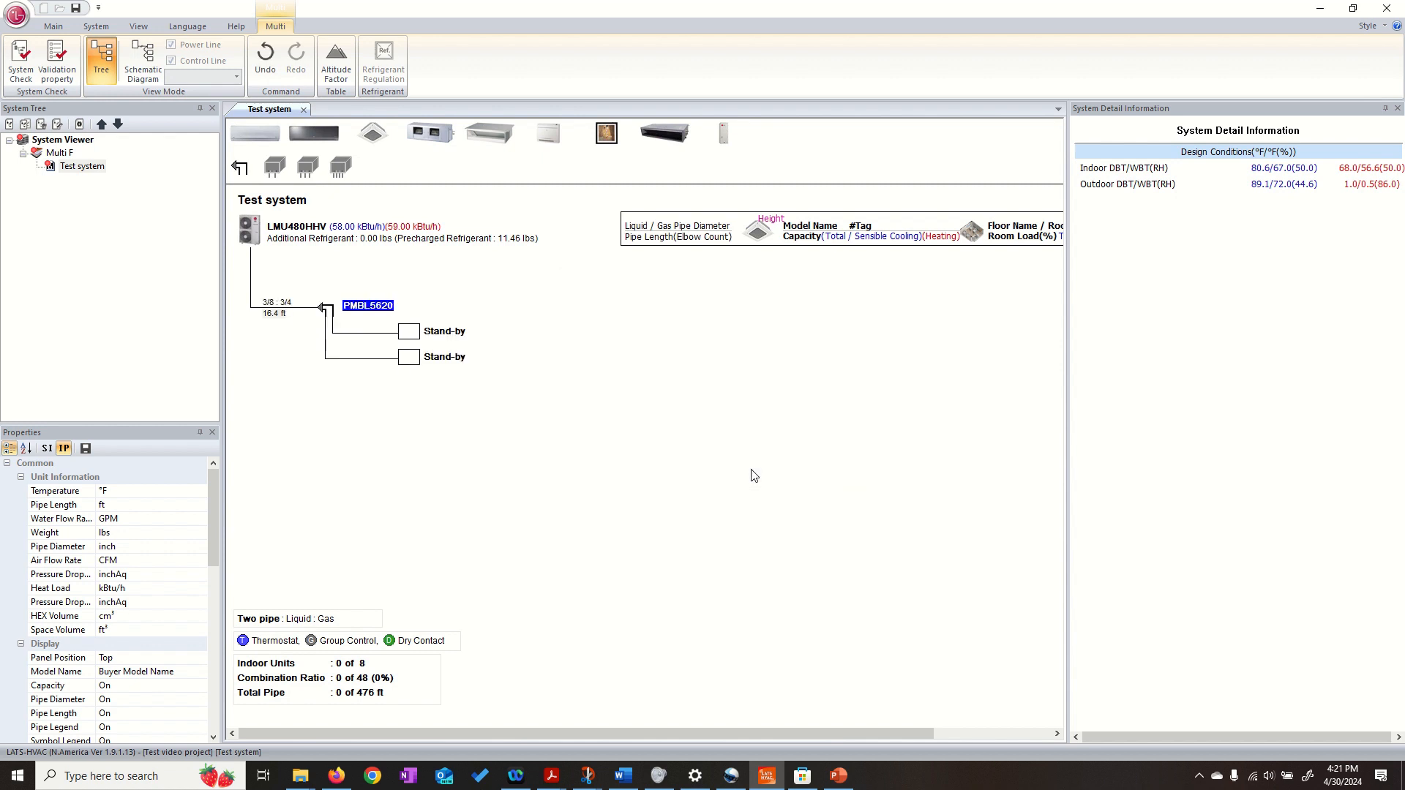
Step: Assign a PMBD3630 distributor box to the first stand-by connection of the PMBL5620 branch
double_click(411, 333)
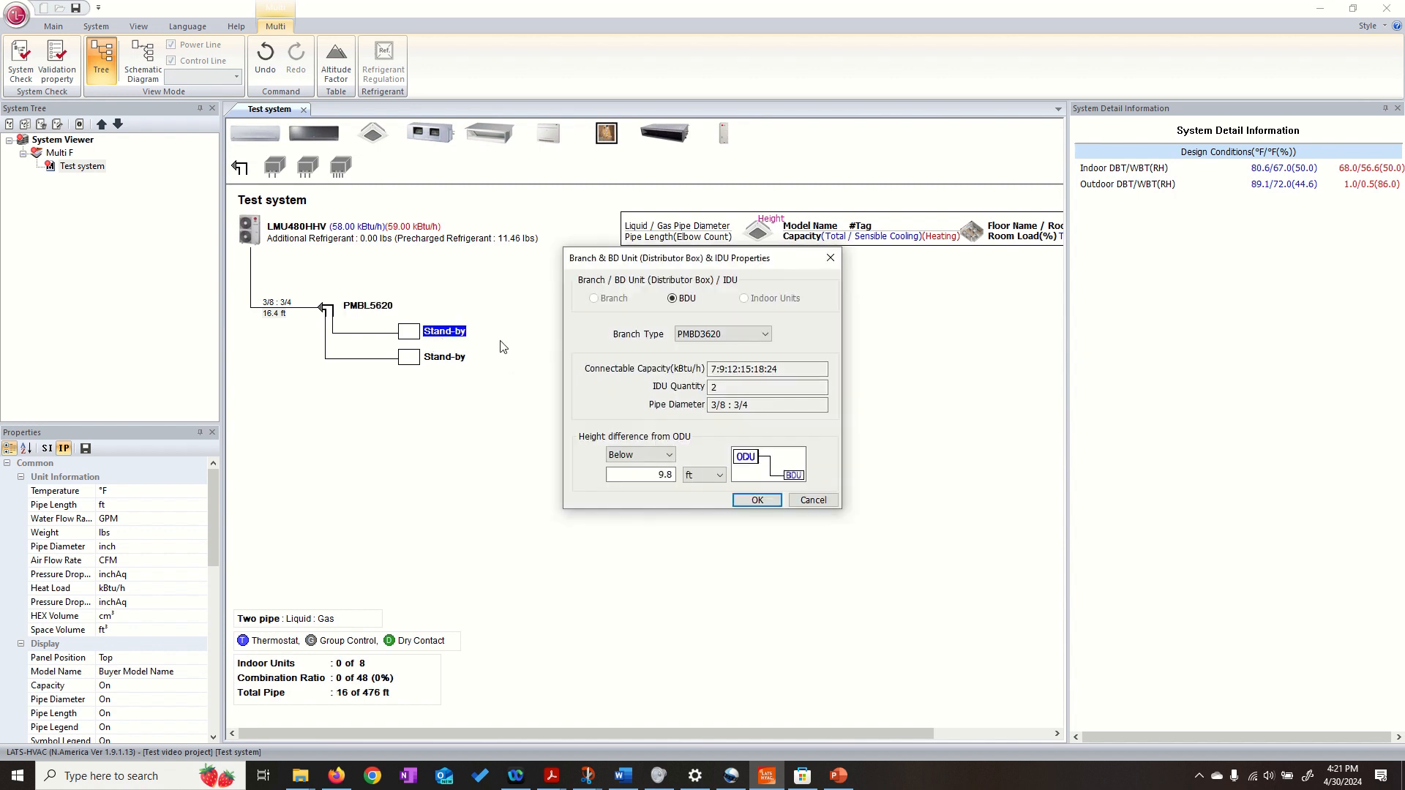
click(729, 341)
click(725, 357)
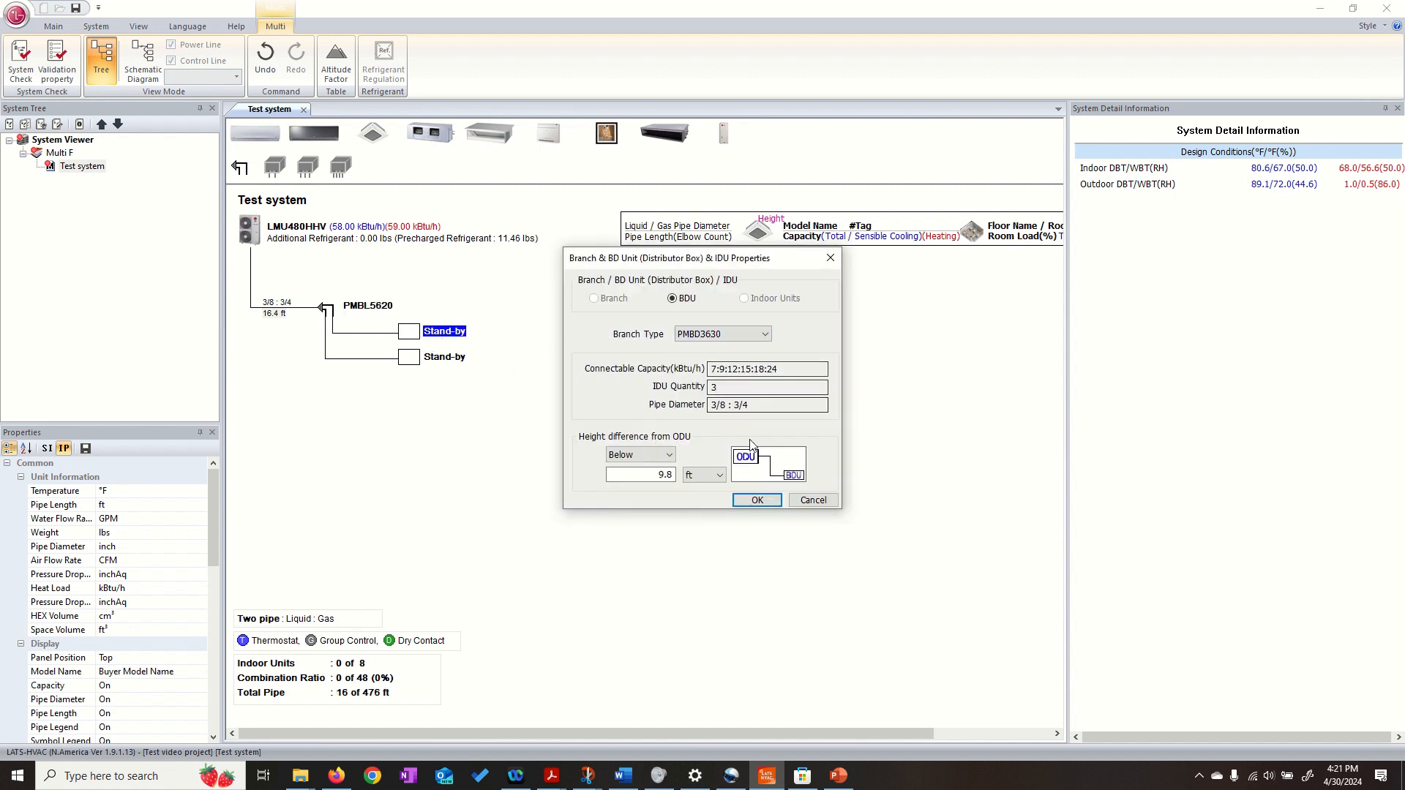
click(758, 501)
Step: Assign a PMBD3640 distributor box to the remaining stand-by connection of the PMBL5620 branch
double_click(408, 436)
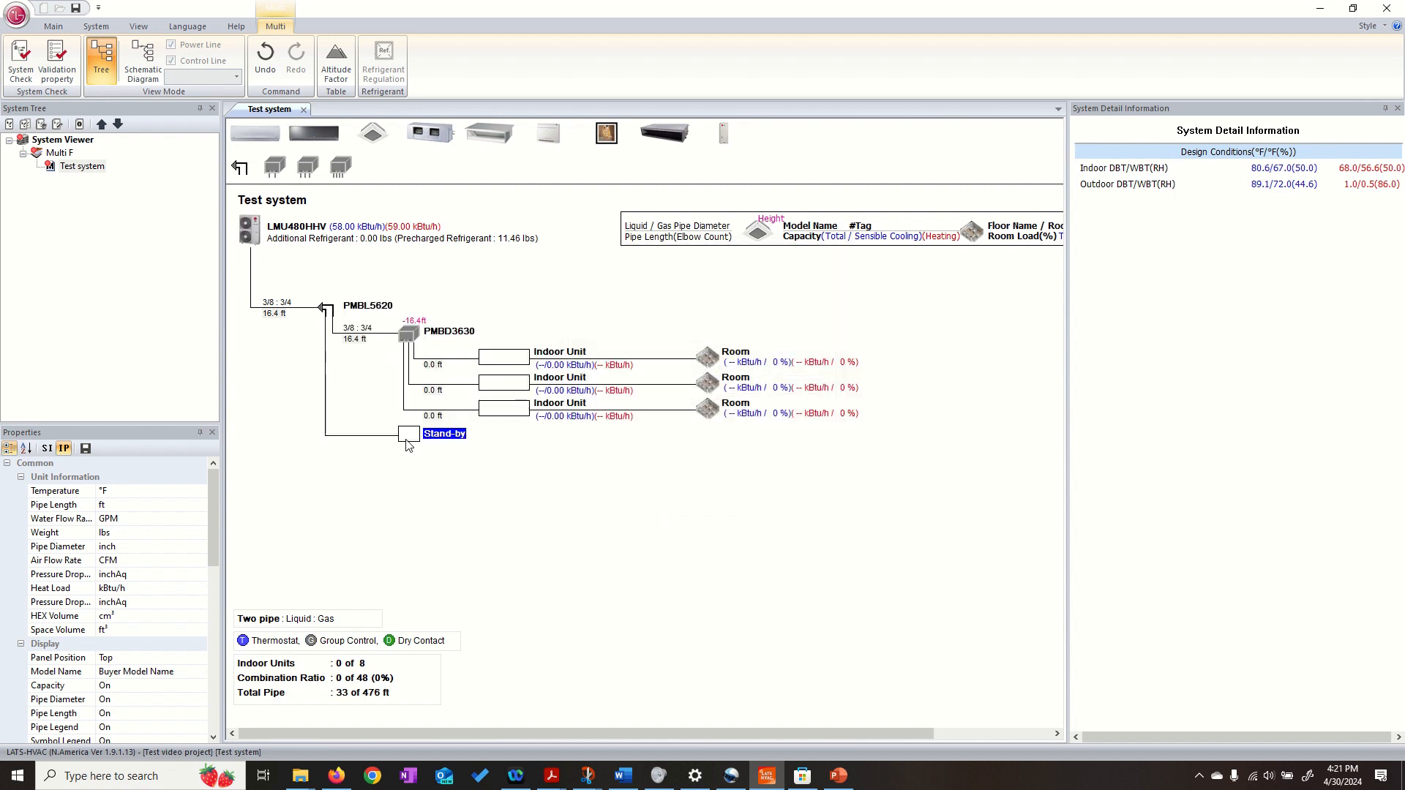
click(724, 335)
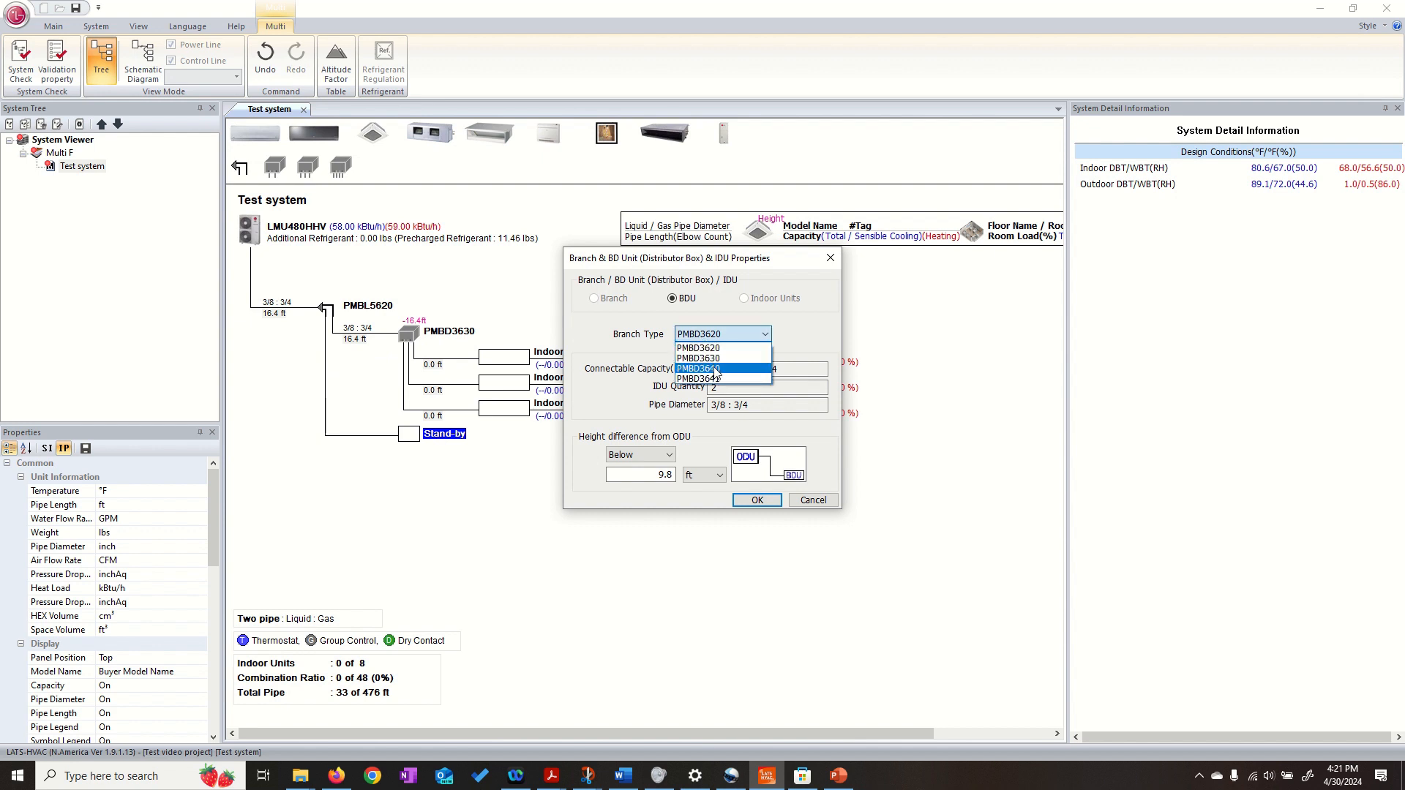
click(714, 369)
click(758, 500)
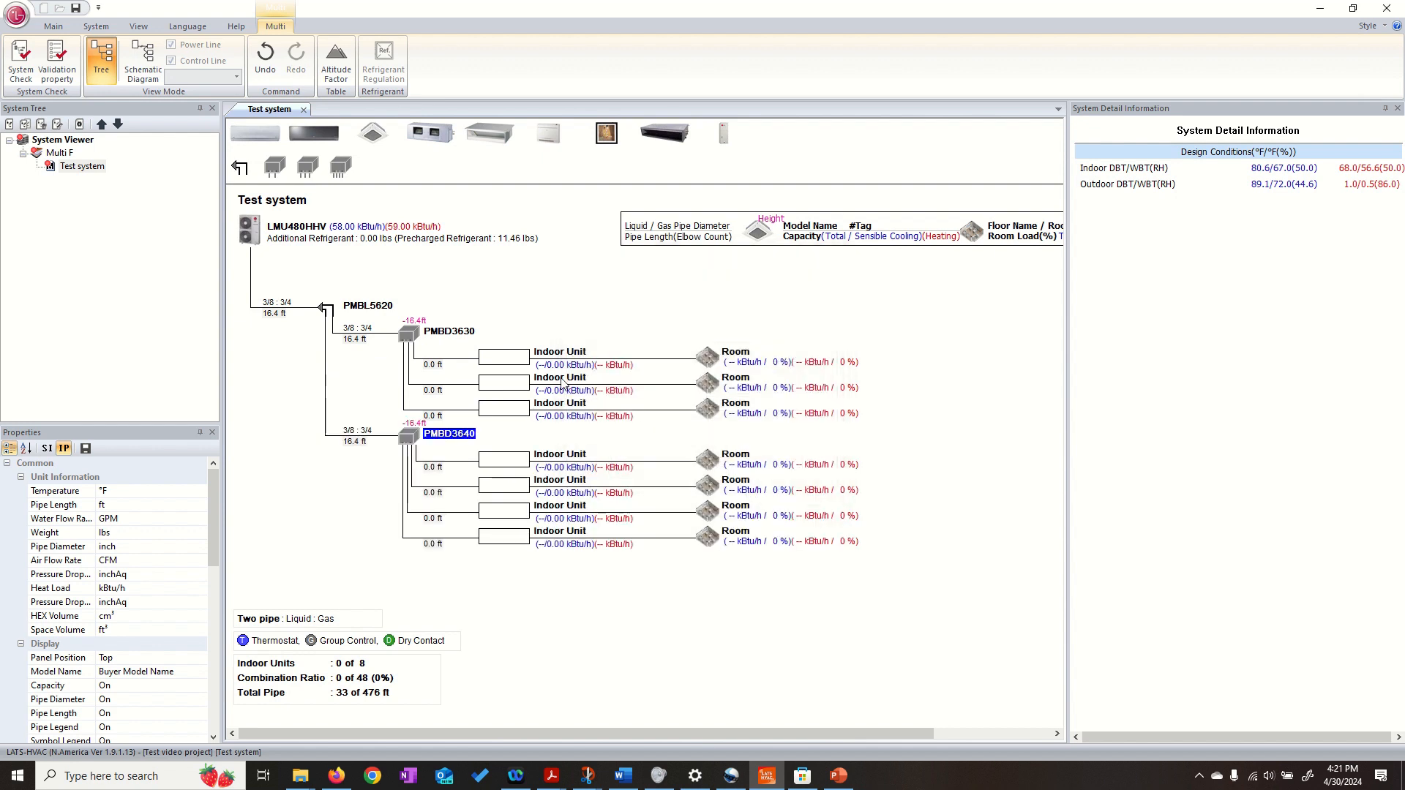
Step: Assign a 4 way VAHU indoor unit, model LVN241HV4, to the first connection of the PMBD3630 distributor box
double_click(502, 364)
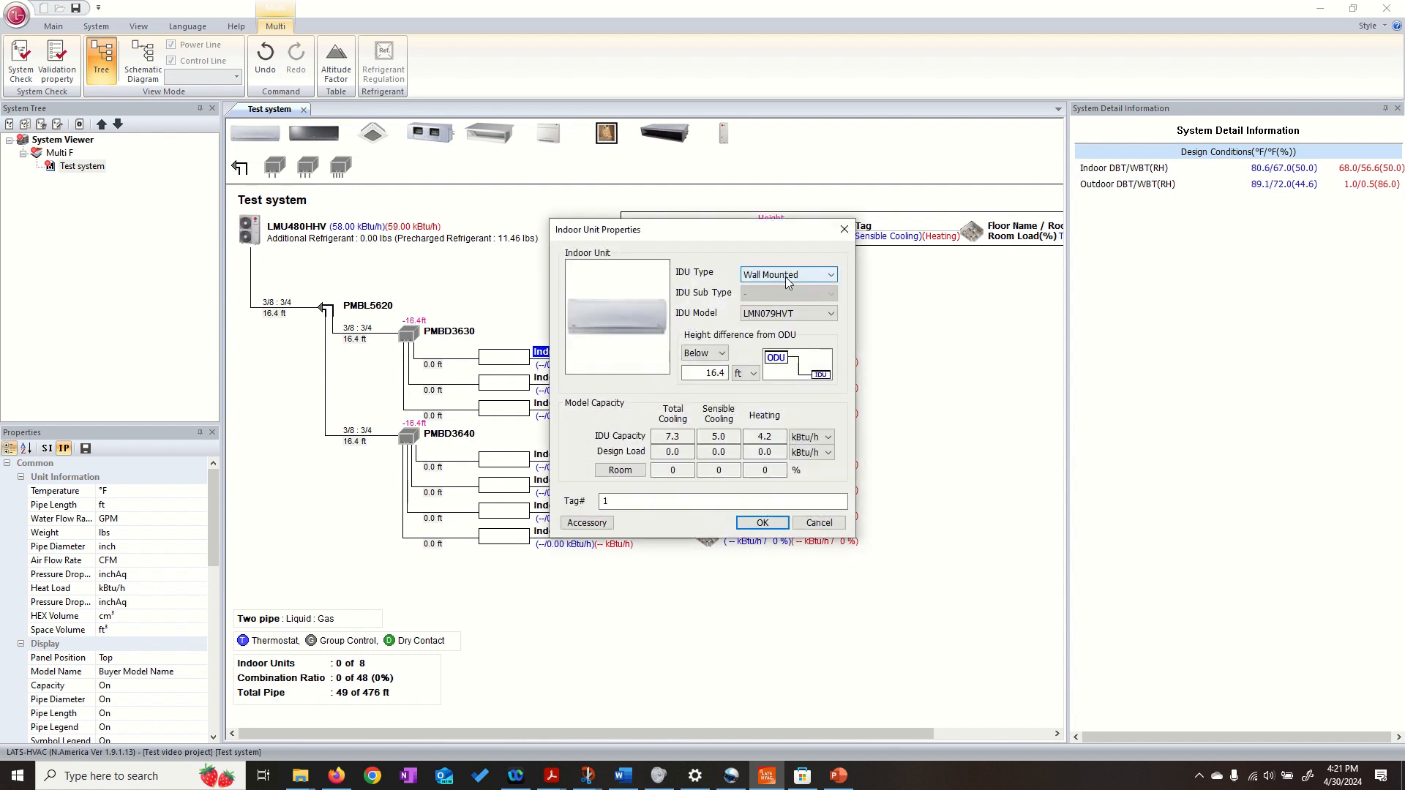
click(788, 284)
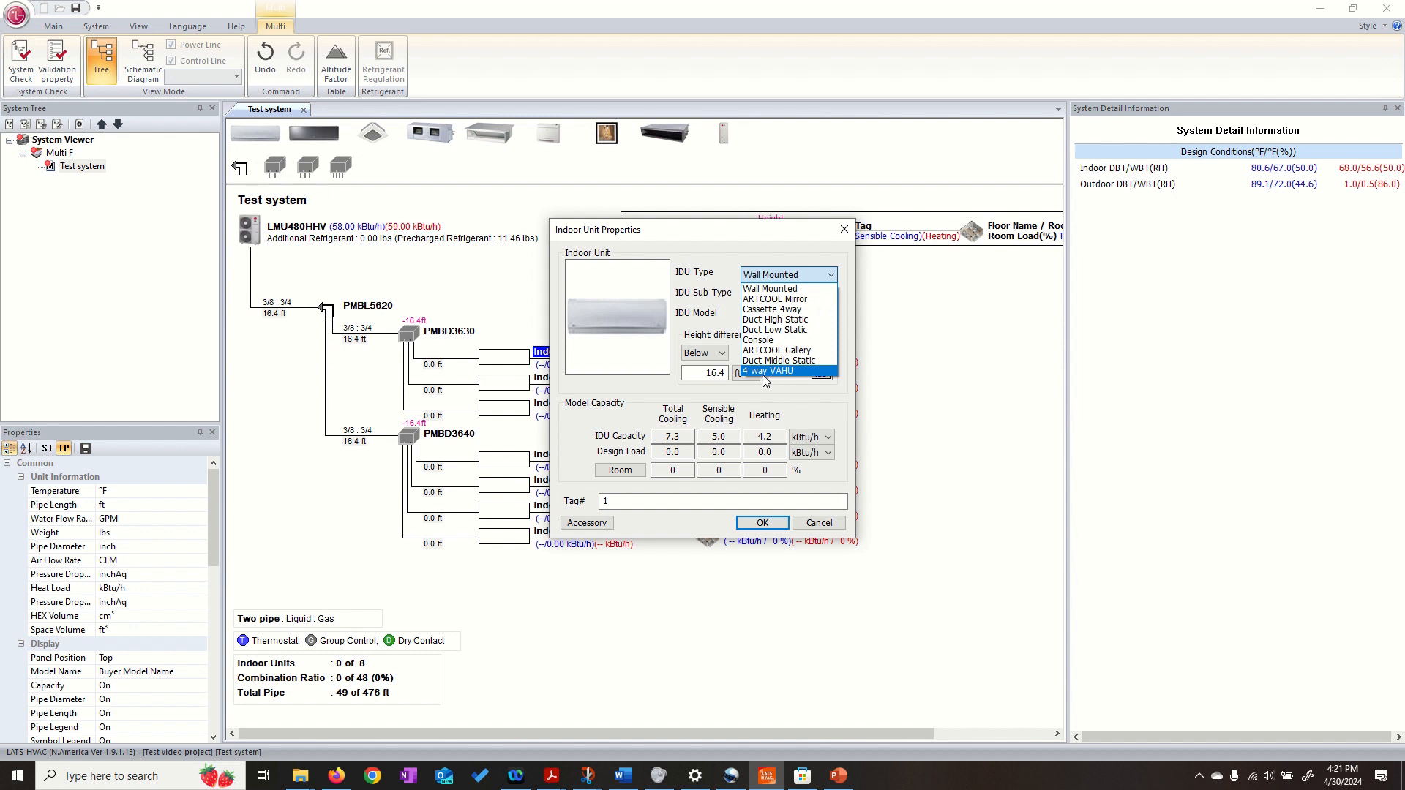
click(786, 374)
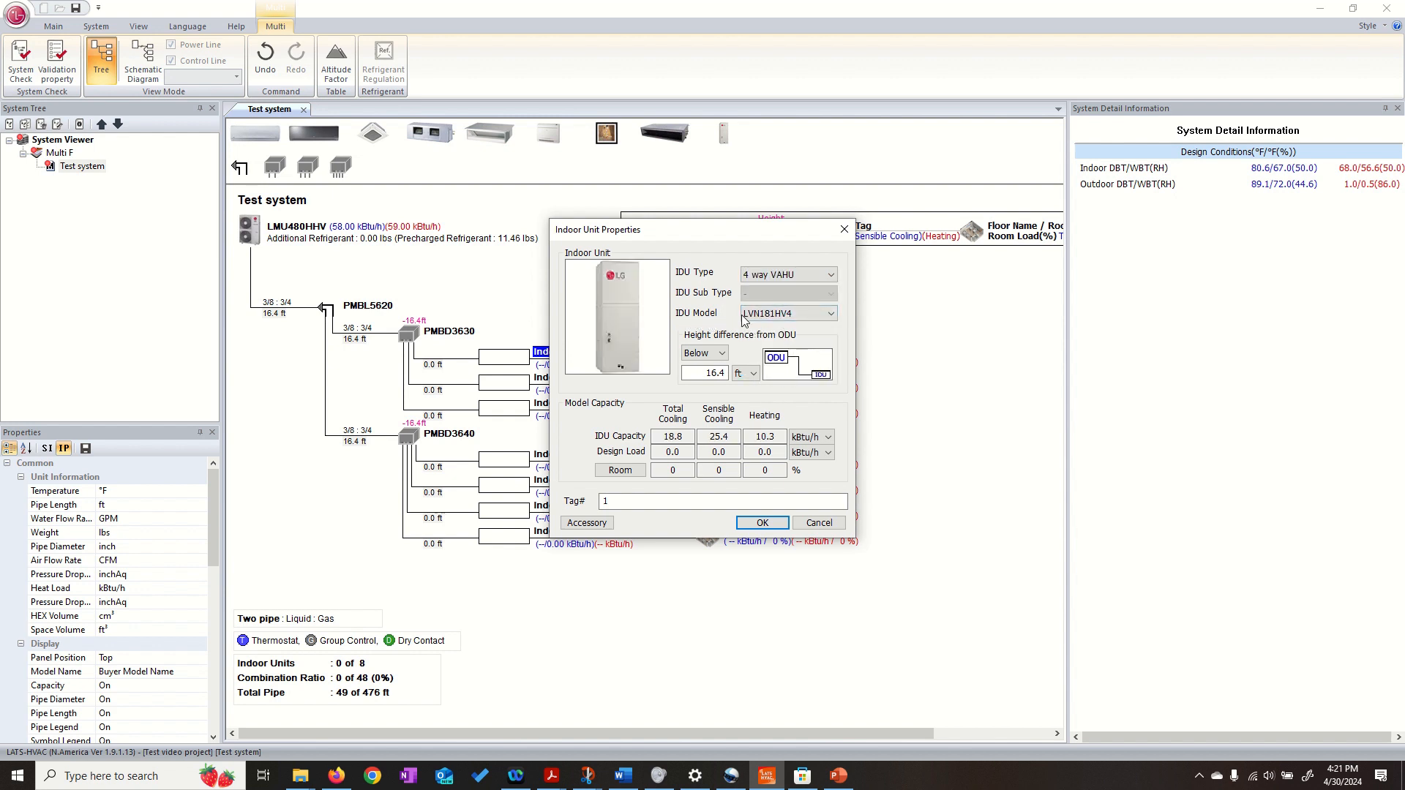
click(801, 314)
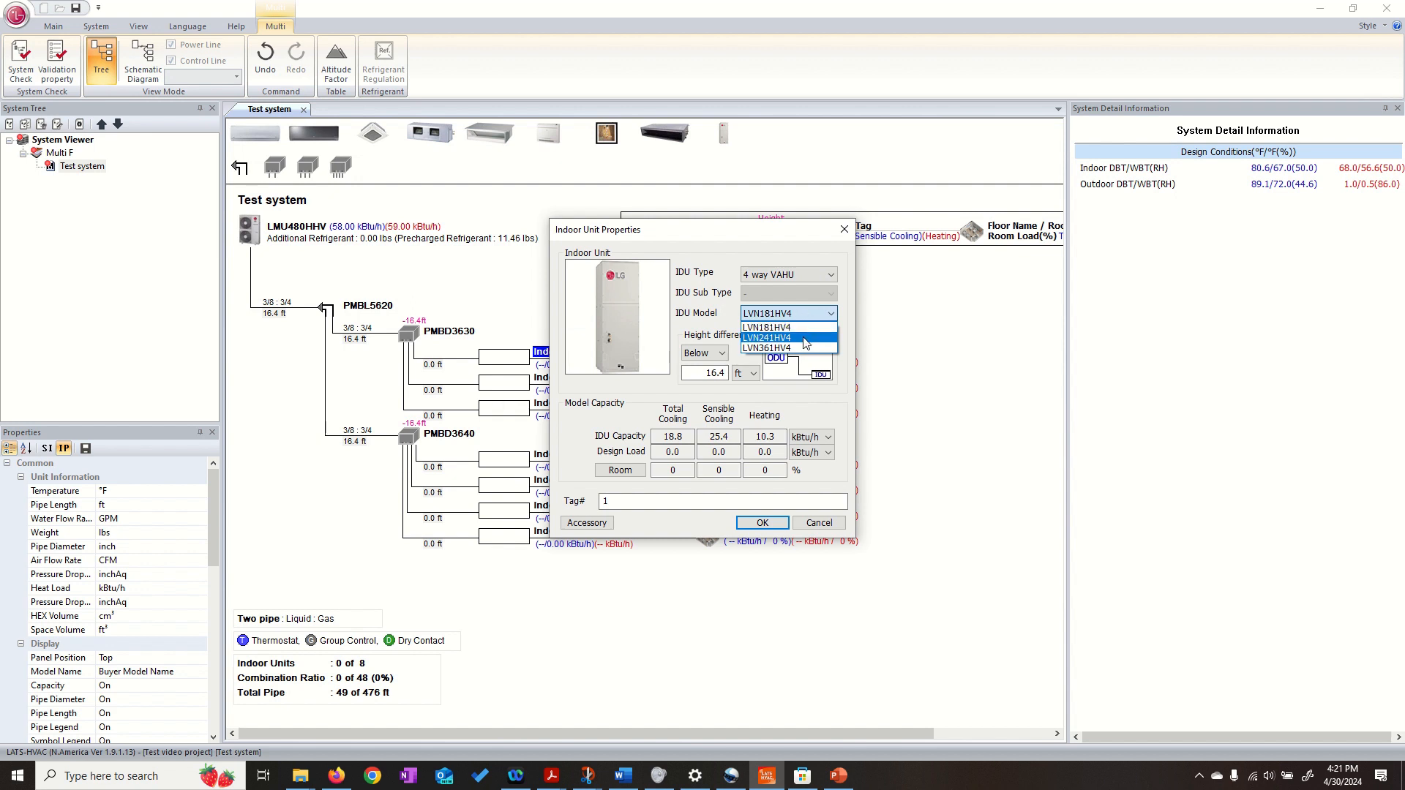
click(805, 338)
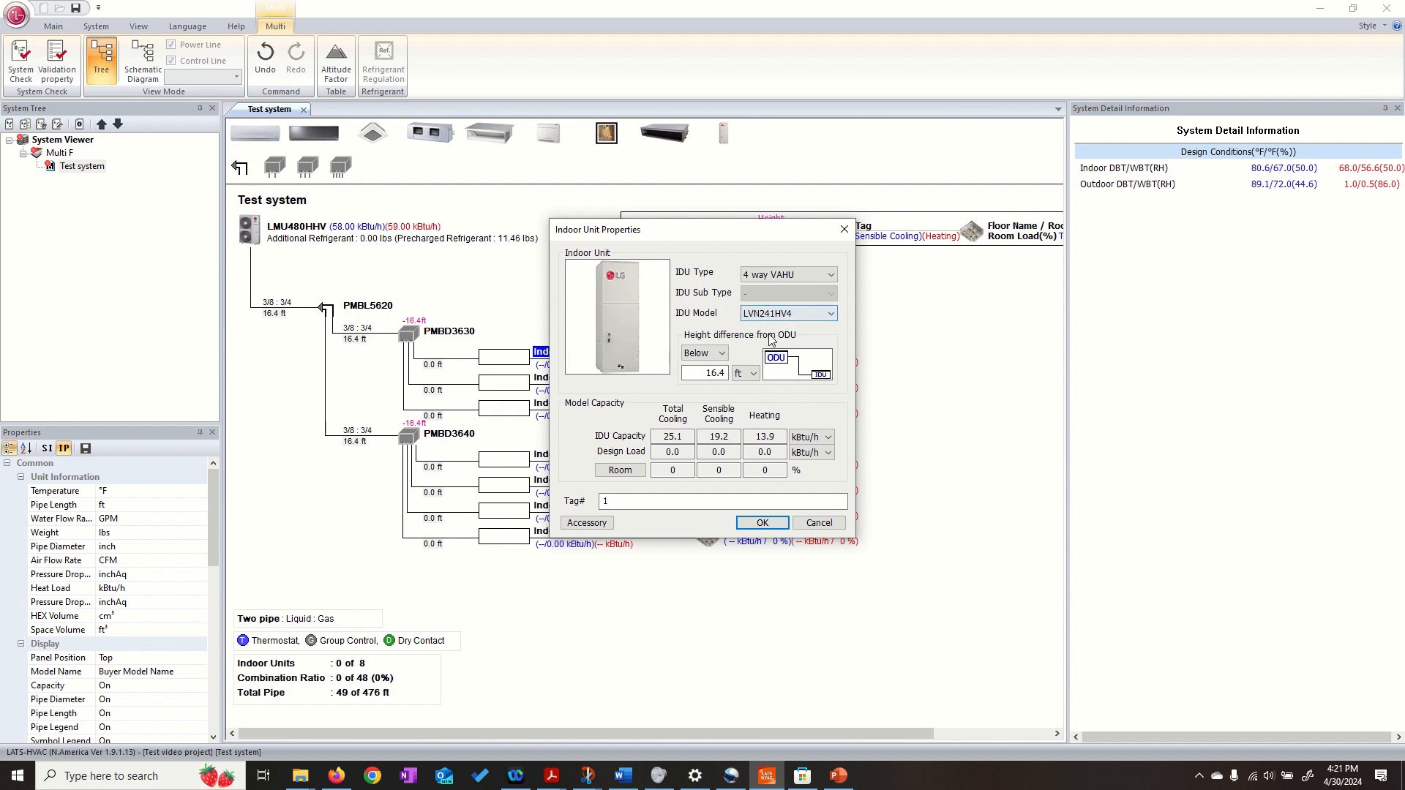
click(763, 524)
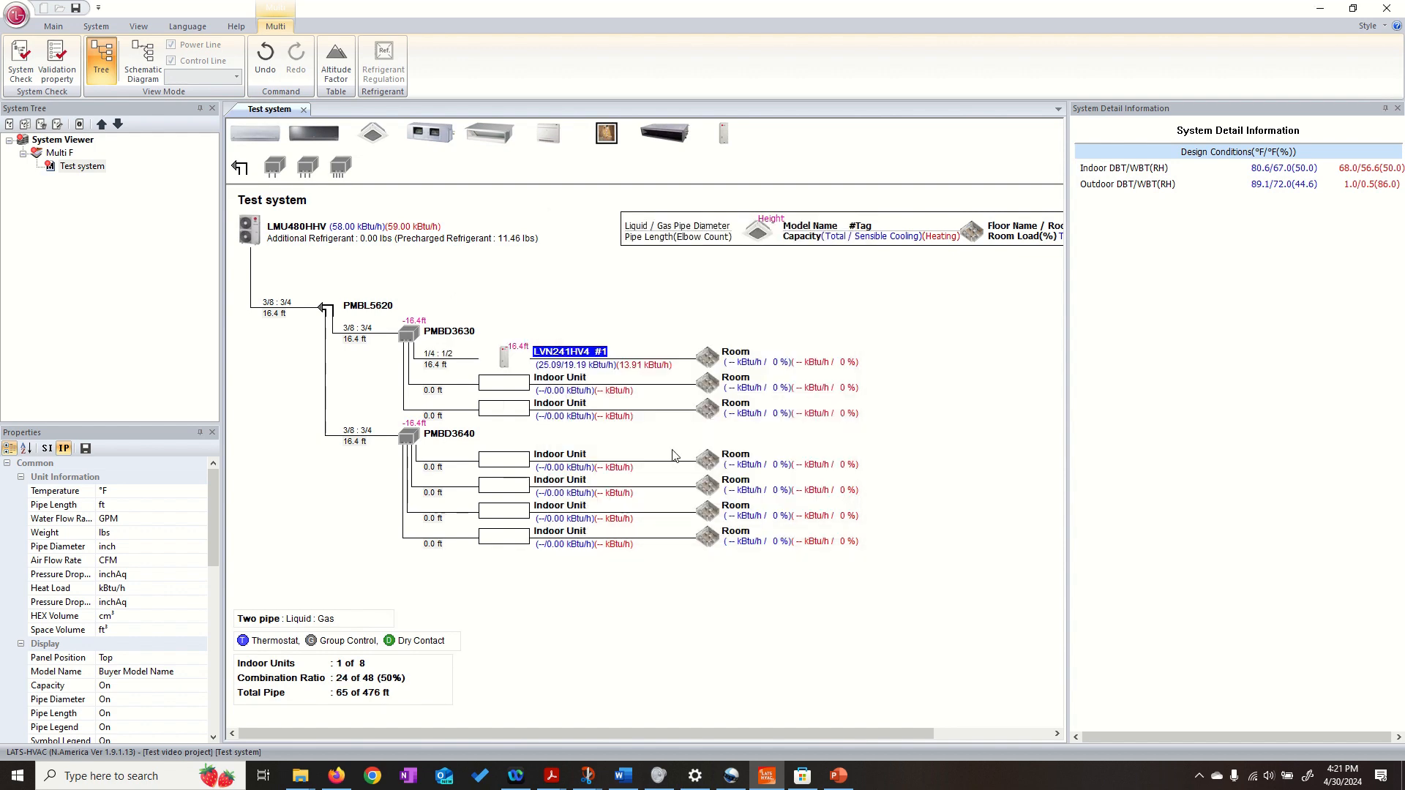
Step: Assign Wall Mounted LMN079HVT indoor units to the second PMBD3630 connection and to all four PMBD3640 connections
double_click(517, 393)
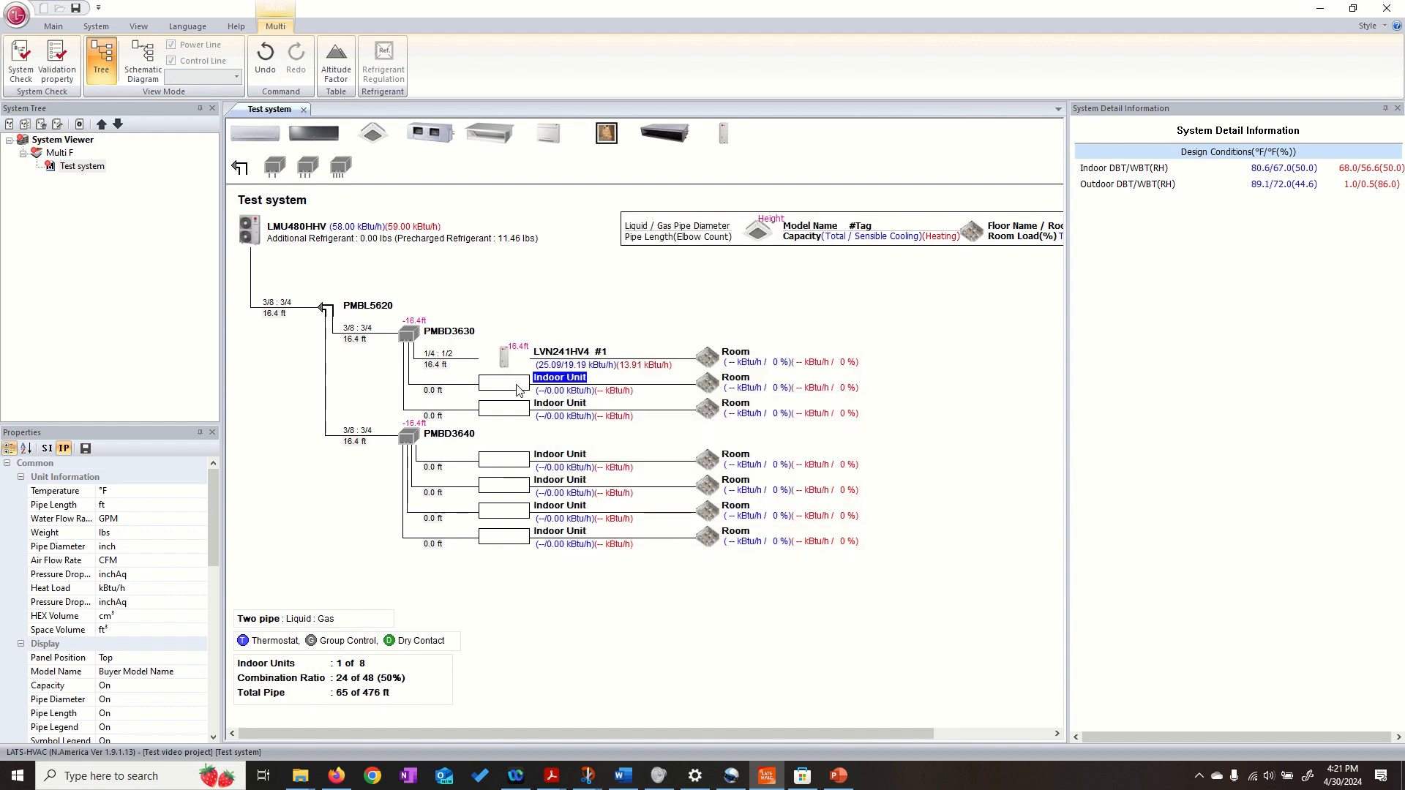
click(744, 527)
double_click(521, 461)
click(762, 523)
double_click(522, 487)
click(765, 520)
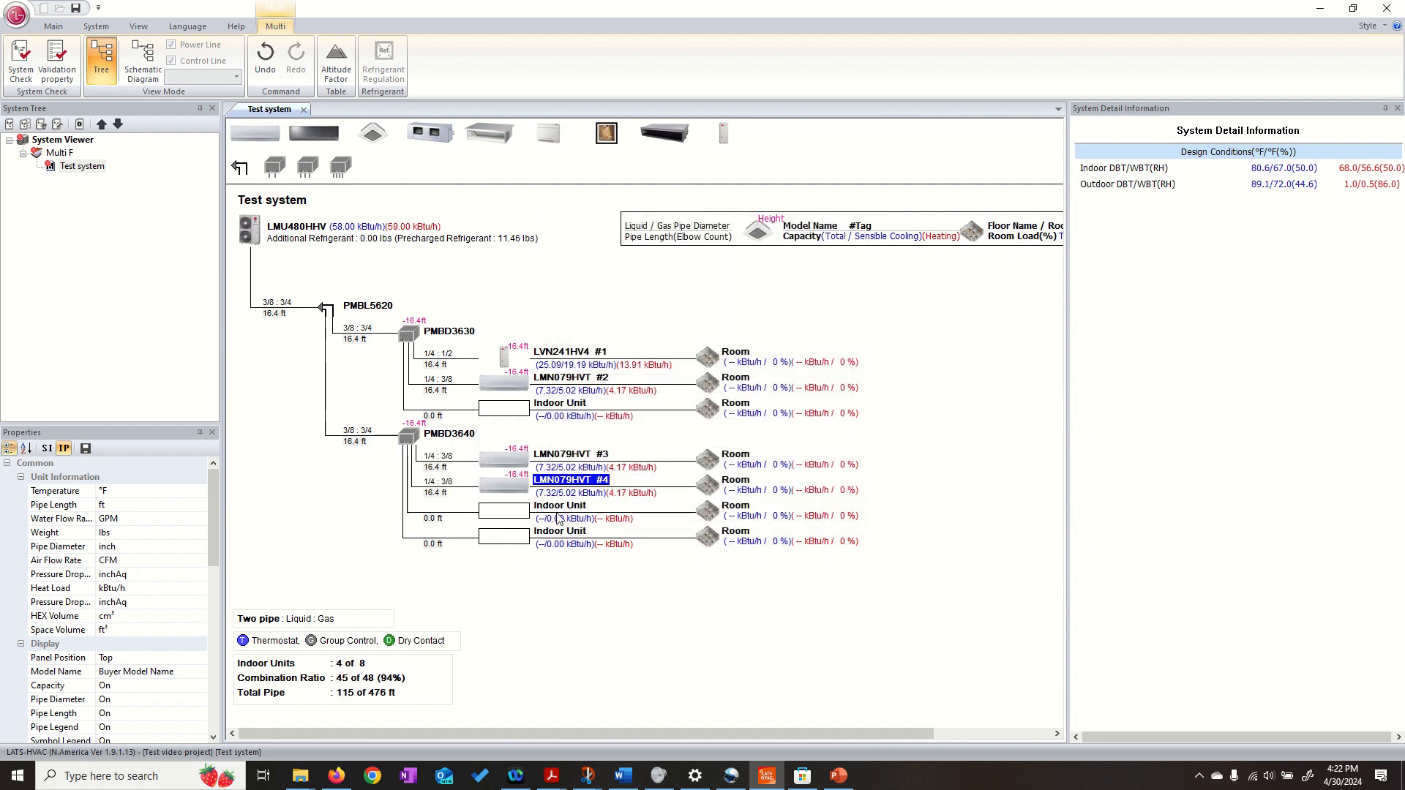
double_click(521, 513)
click(762, 522)
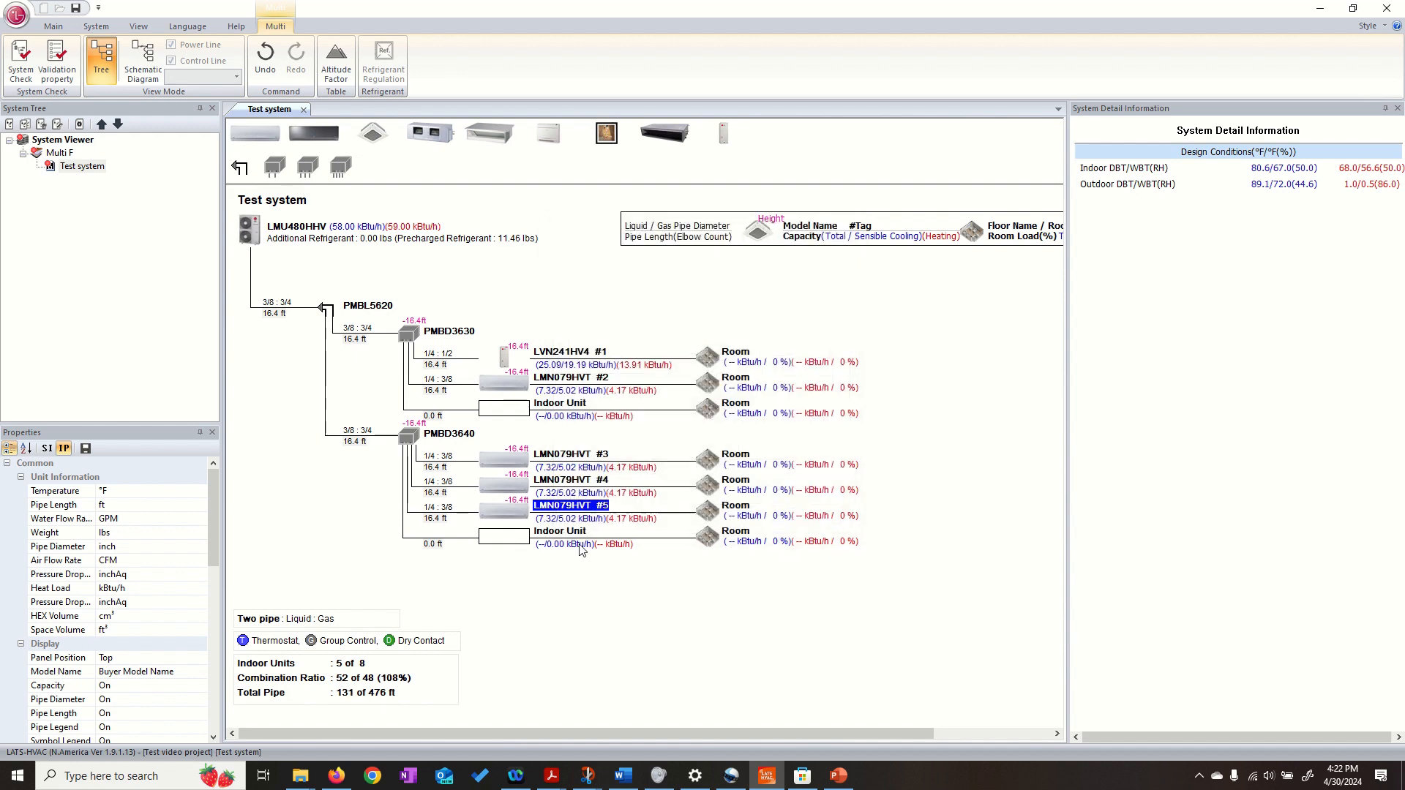
double_click(512, 539)
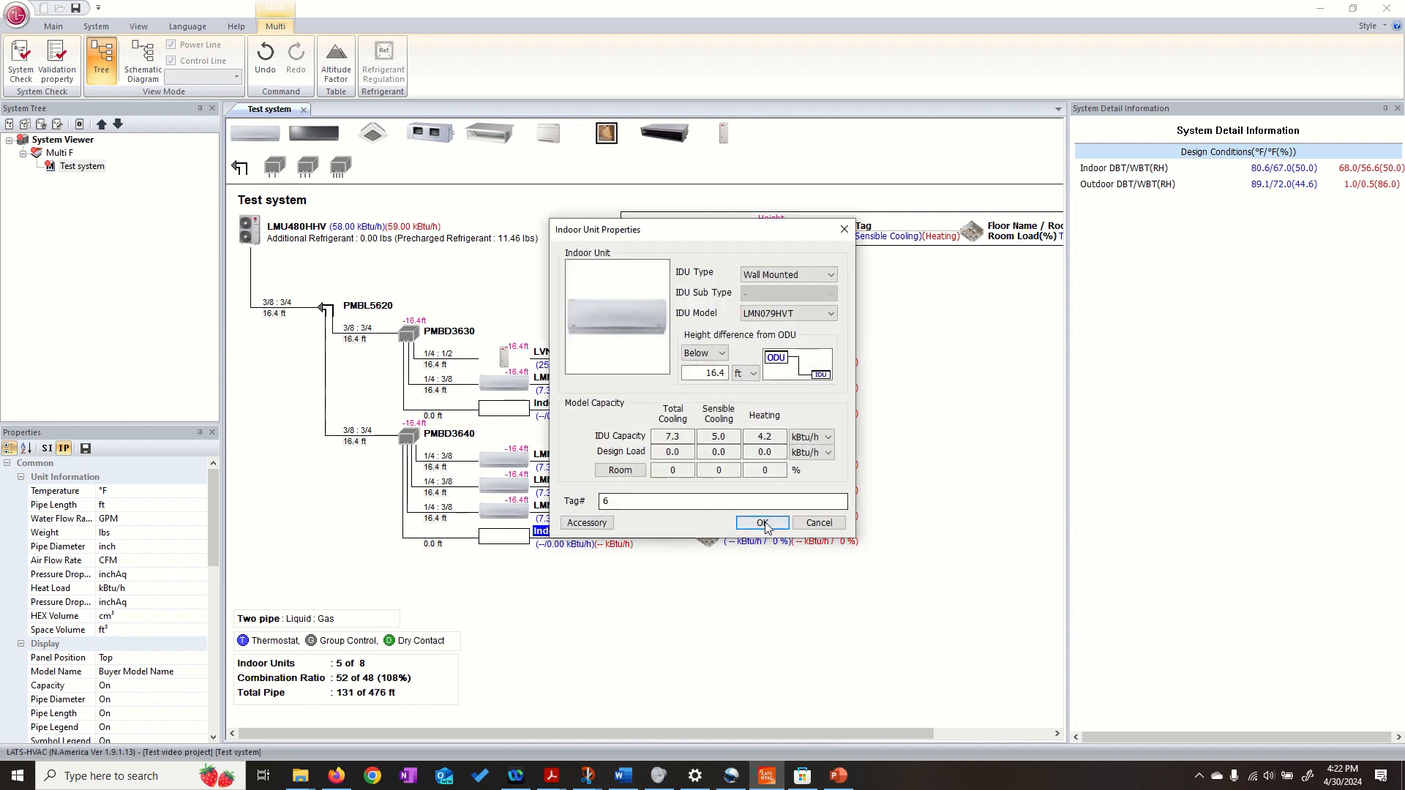
click(762, 522)
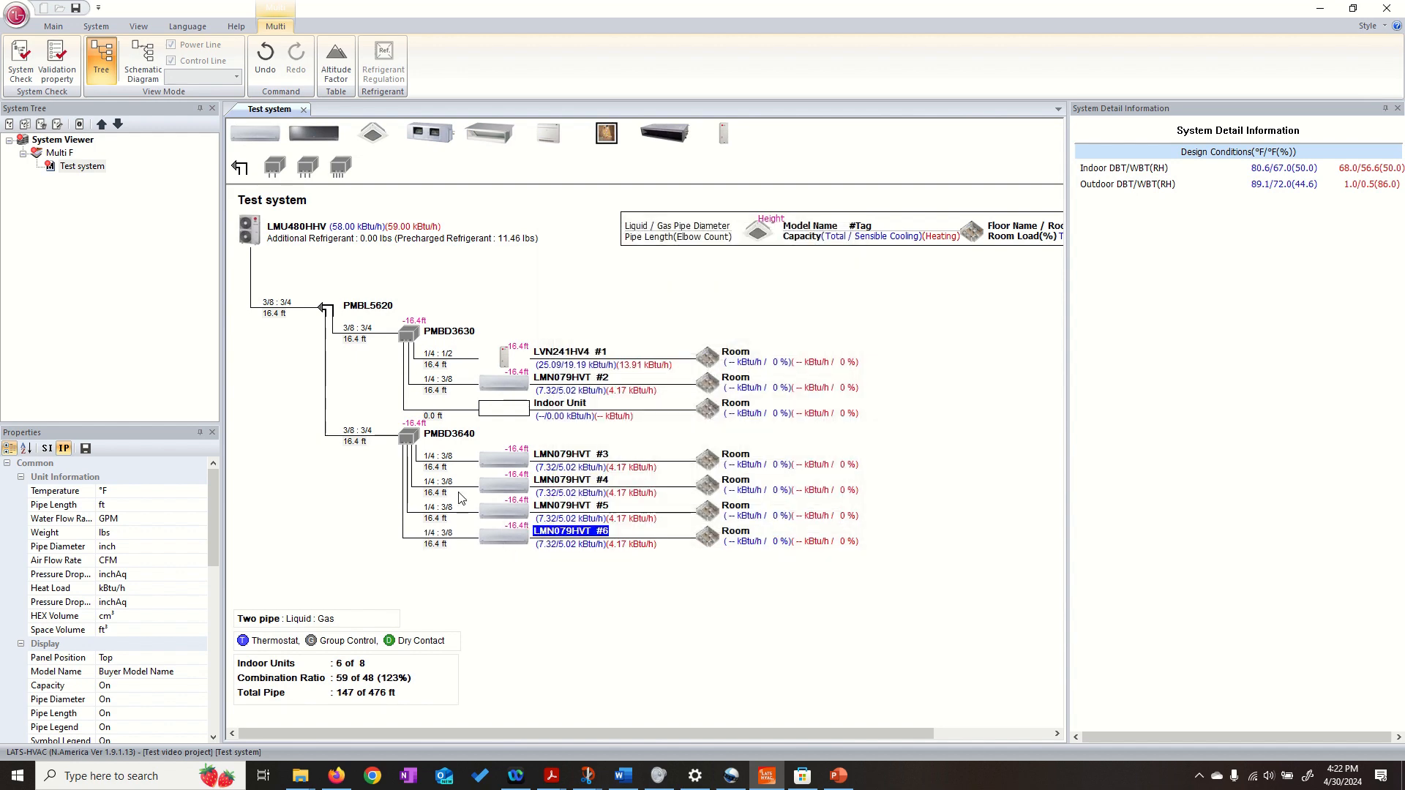
Step: Change the PMBD3640 distributor box to branch type PMBD3630
double_click(407, 440)
click(765, 334)
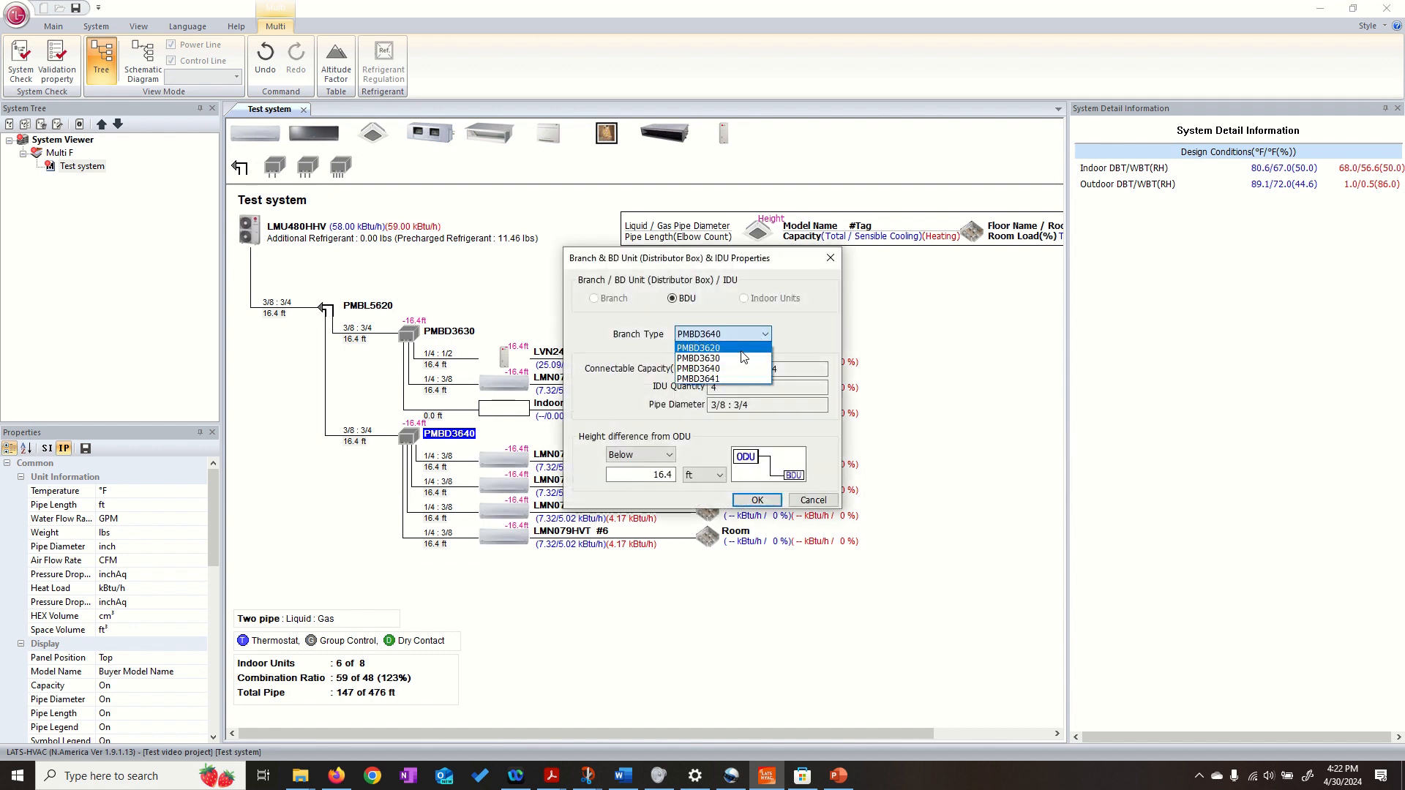
click(702, 354)
click(757, 499)
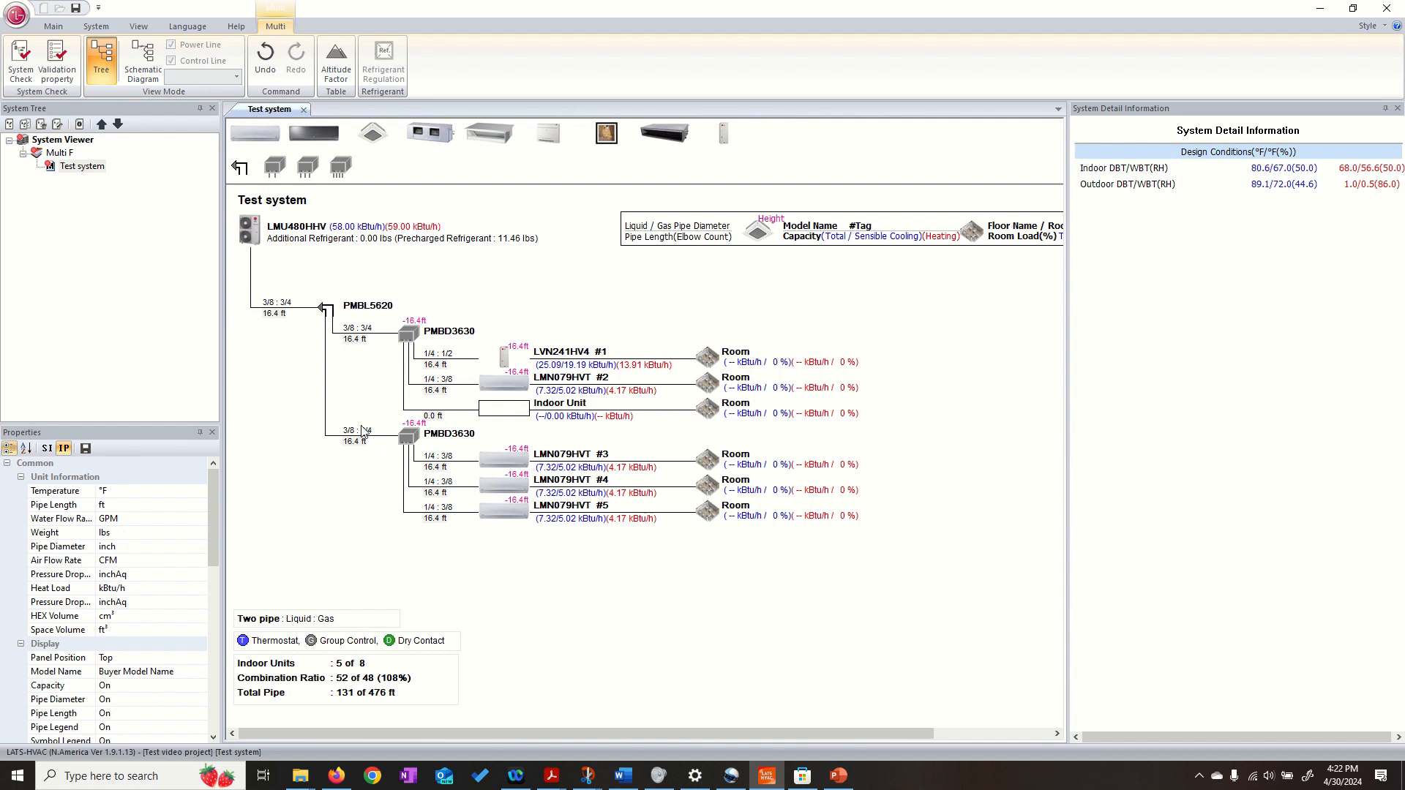
Step: Set the pipe length between the outdoor unit and the PMBL5620 branch to 30 ft
double_click(275, 314)
text(30)
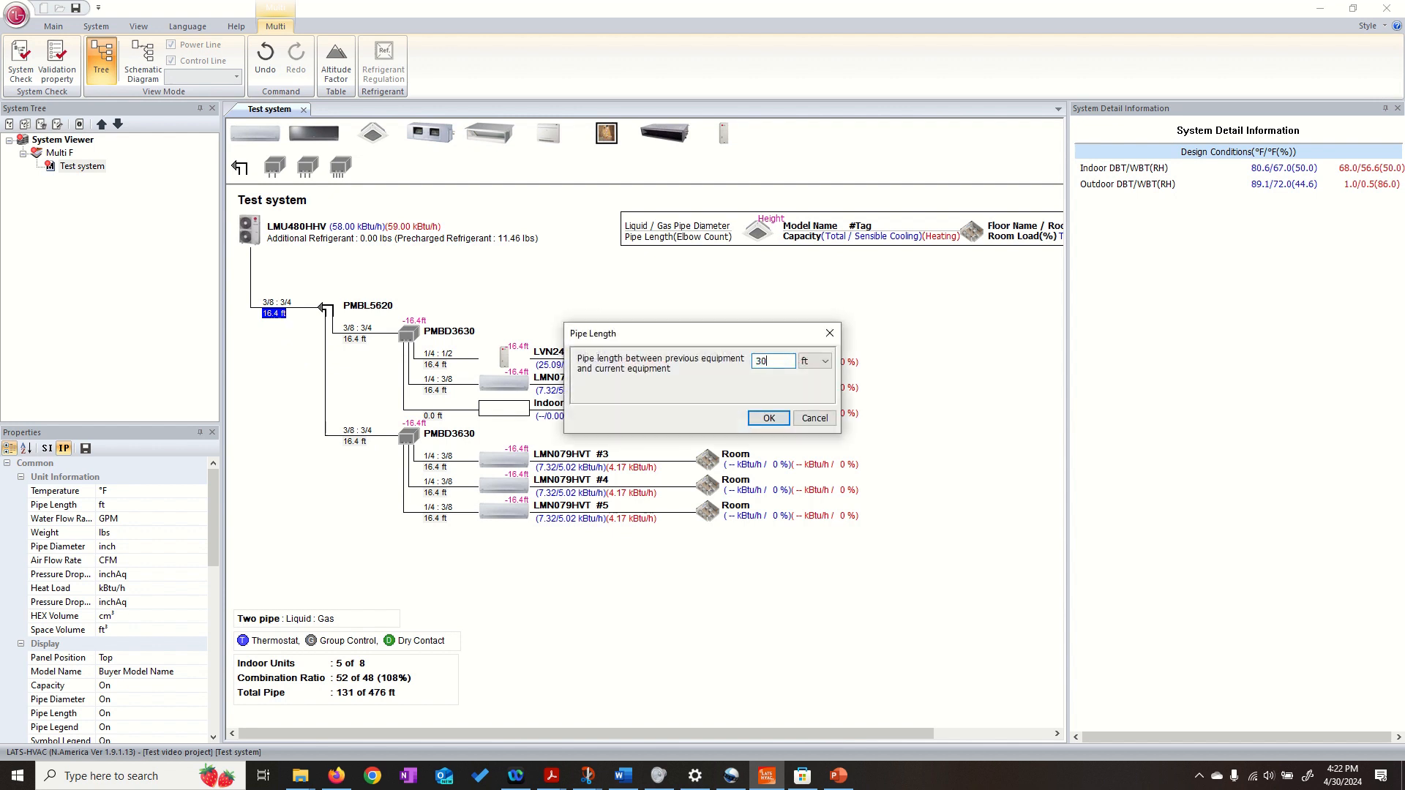
key(Return)
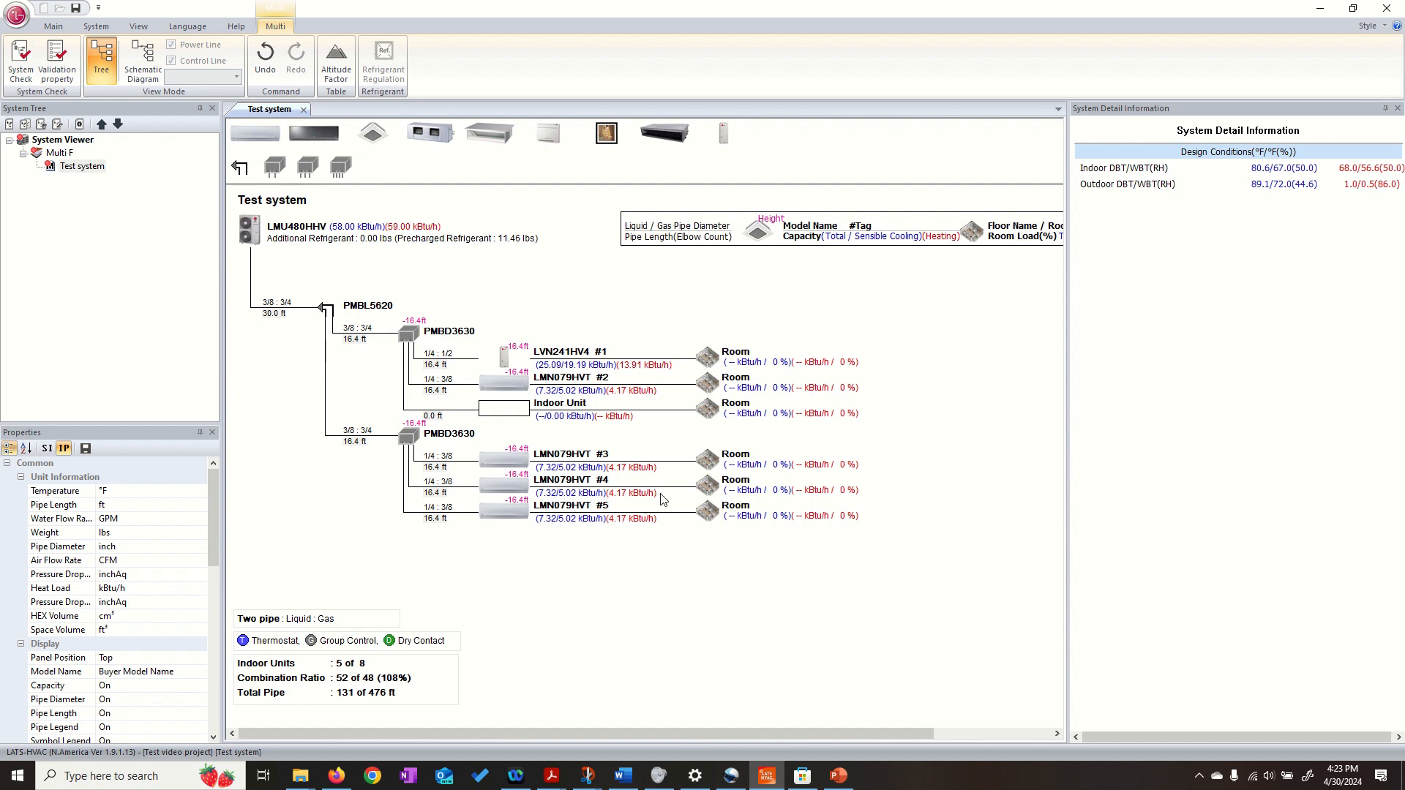
Step: View the load summary for the room served by indoor unit #1, and close it without adding loads
double_click(735, 352)
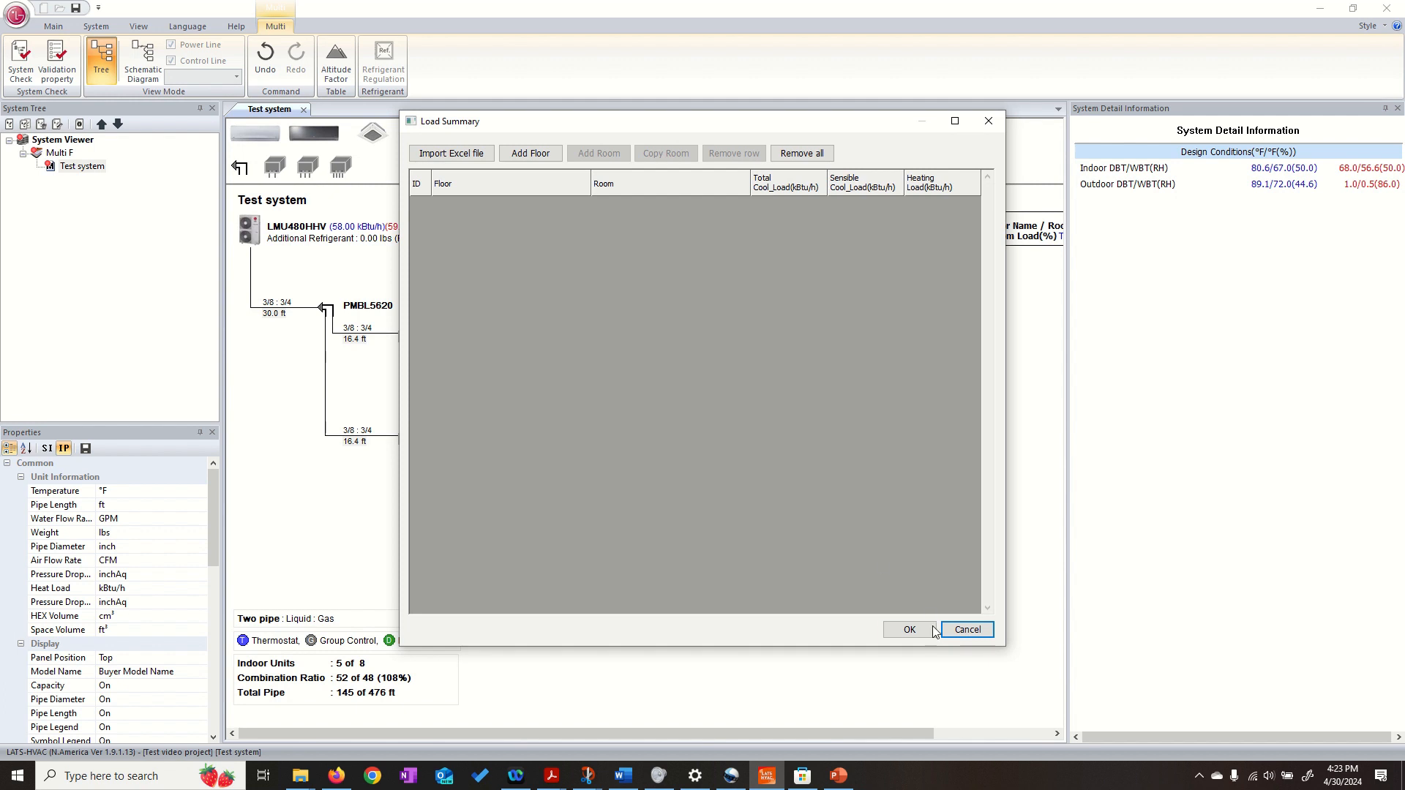
click(966, 630)
click(322, 478)
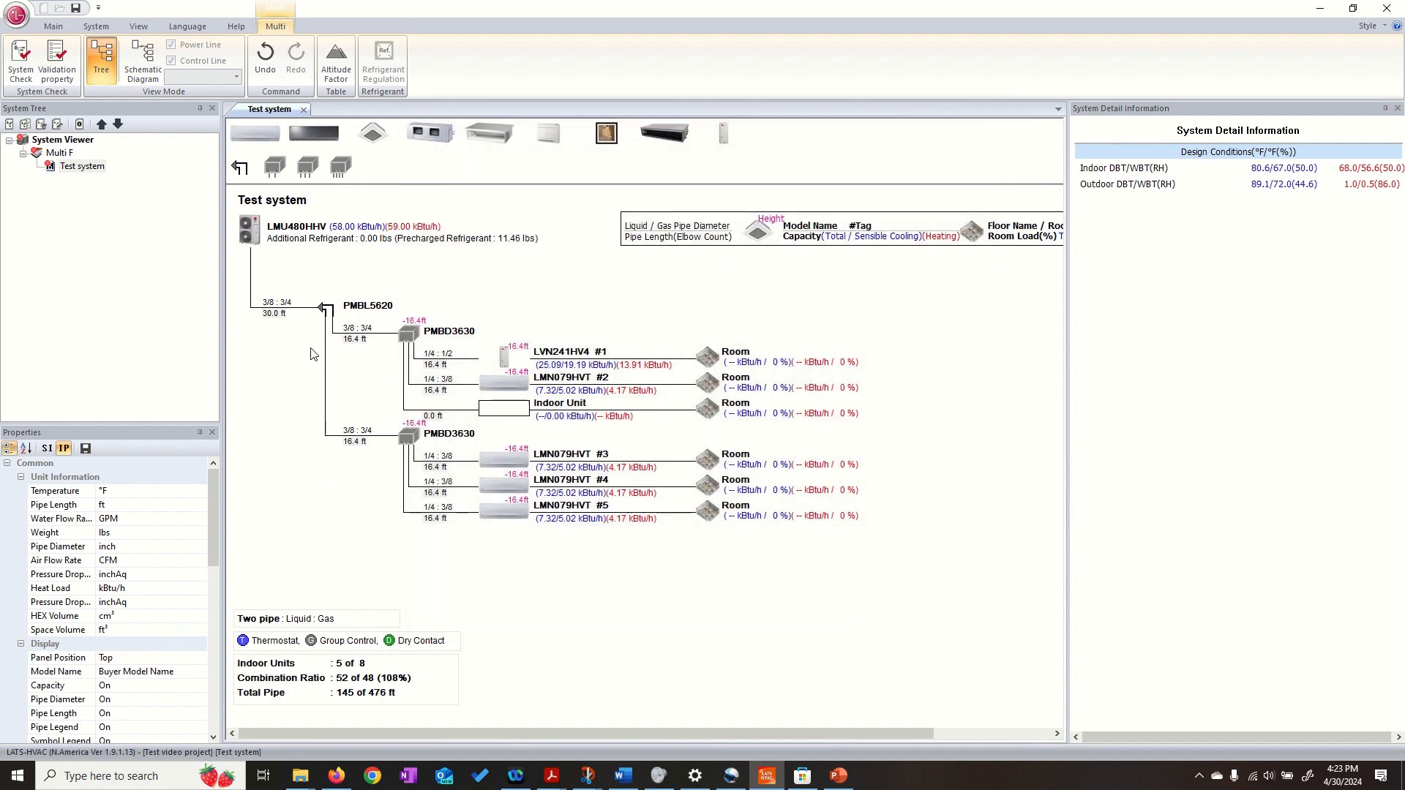
Step: Set the pipe lengths from the PMBL5620 branch to both distributor boxes to 25 ft each
double_click(355, 341)
text(25)
key(Return)
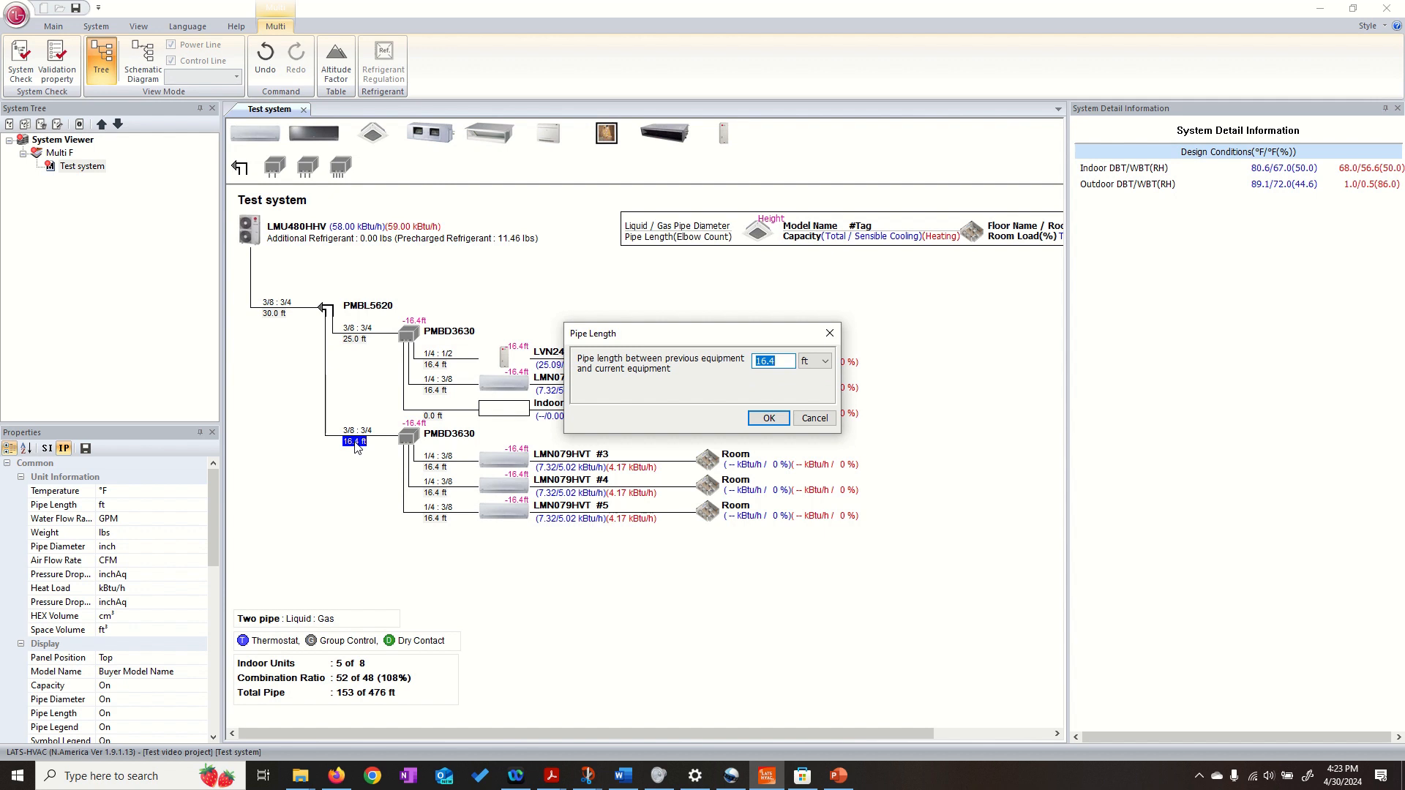
text(25)
key(Return)
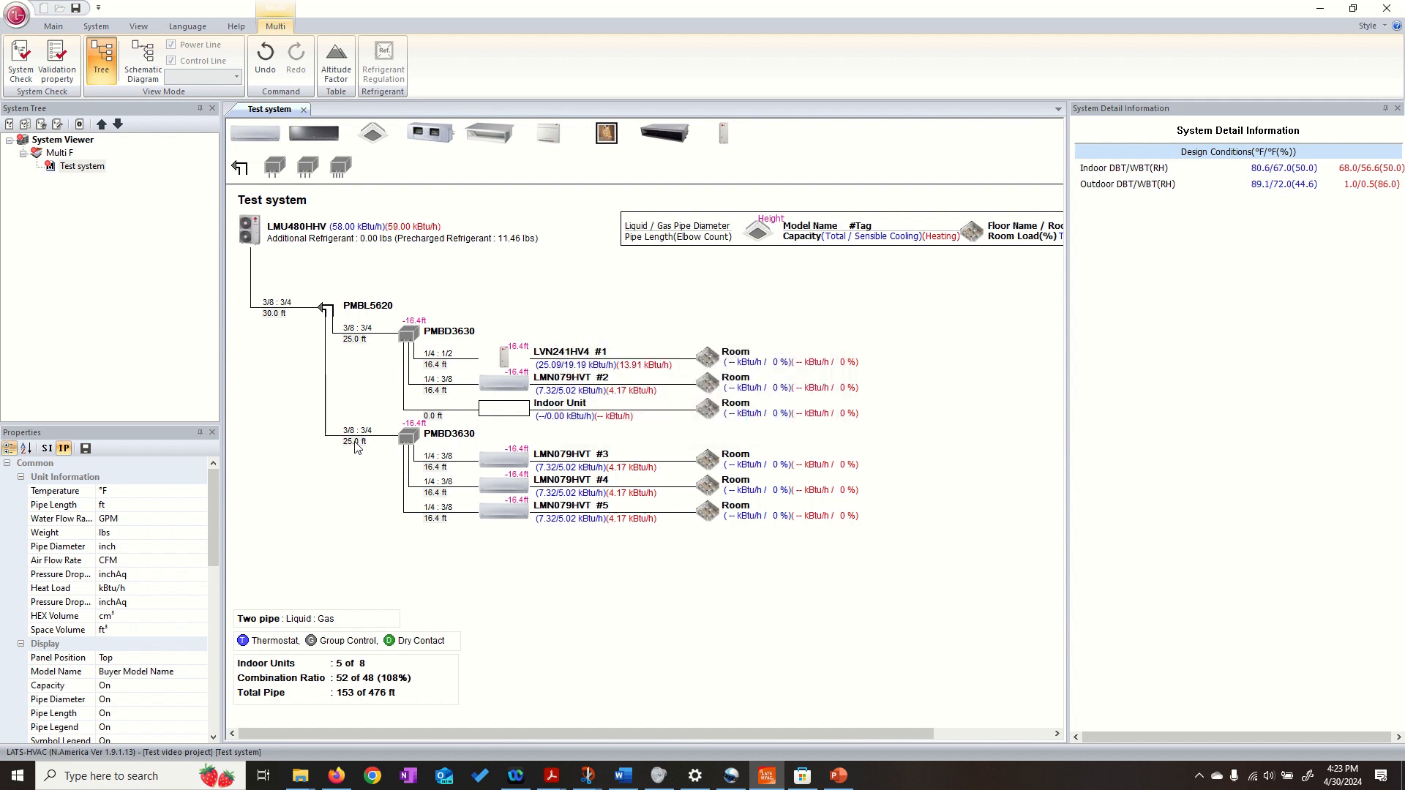
Step: Set the pipe length from the first distributor box to the LVN241HV4 indoor unit to 25 ft
double_click(438, 365)
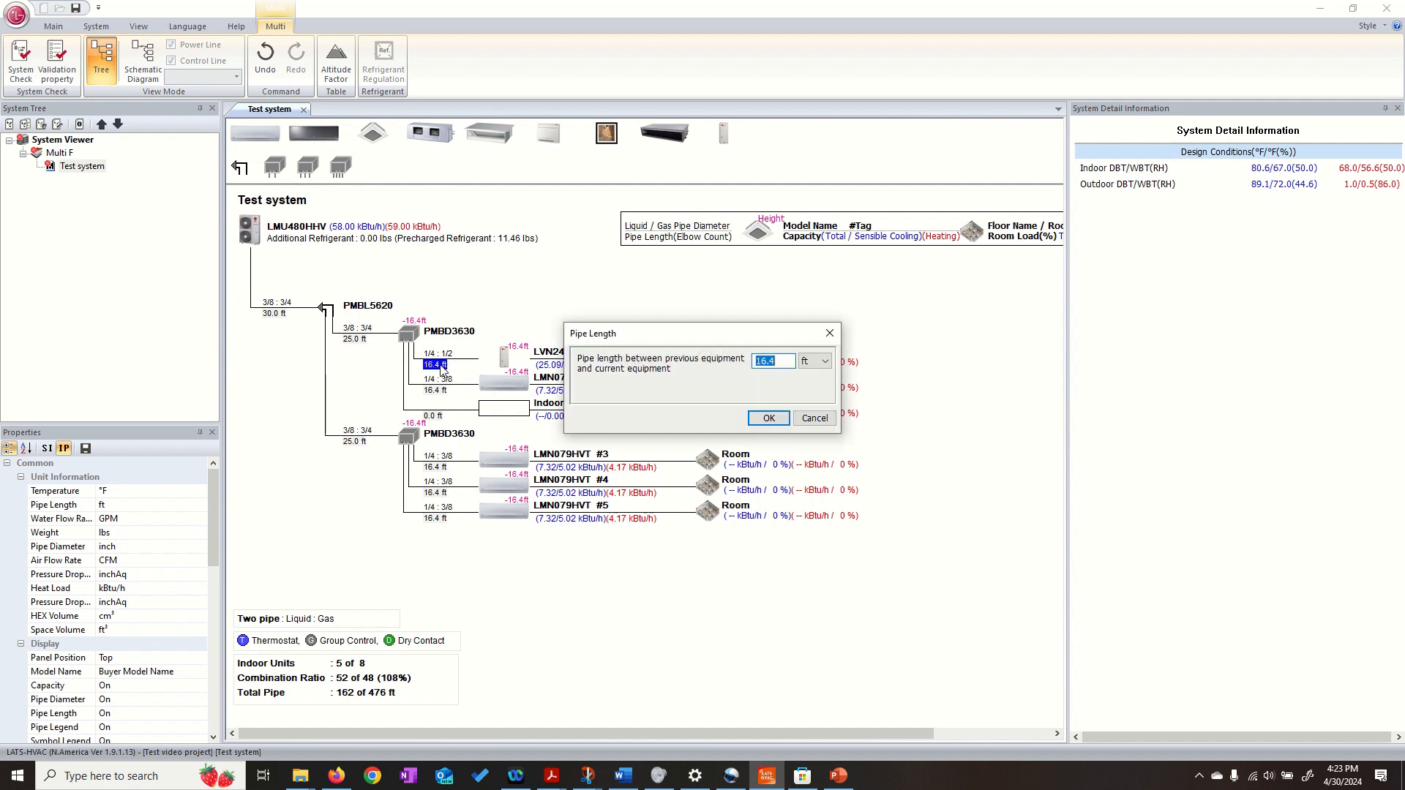
text(25)
key(Return)
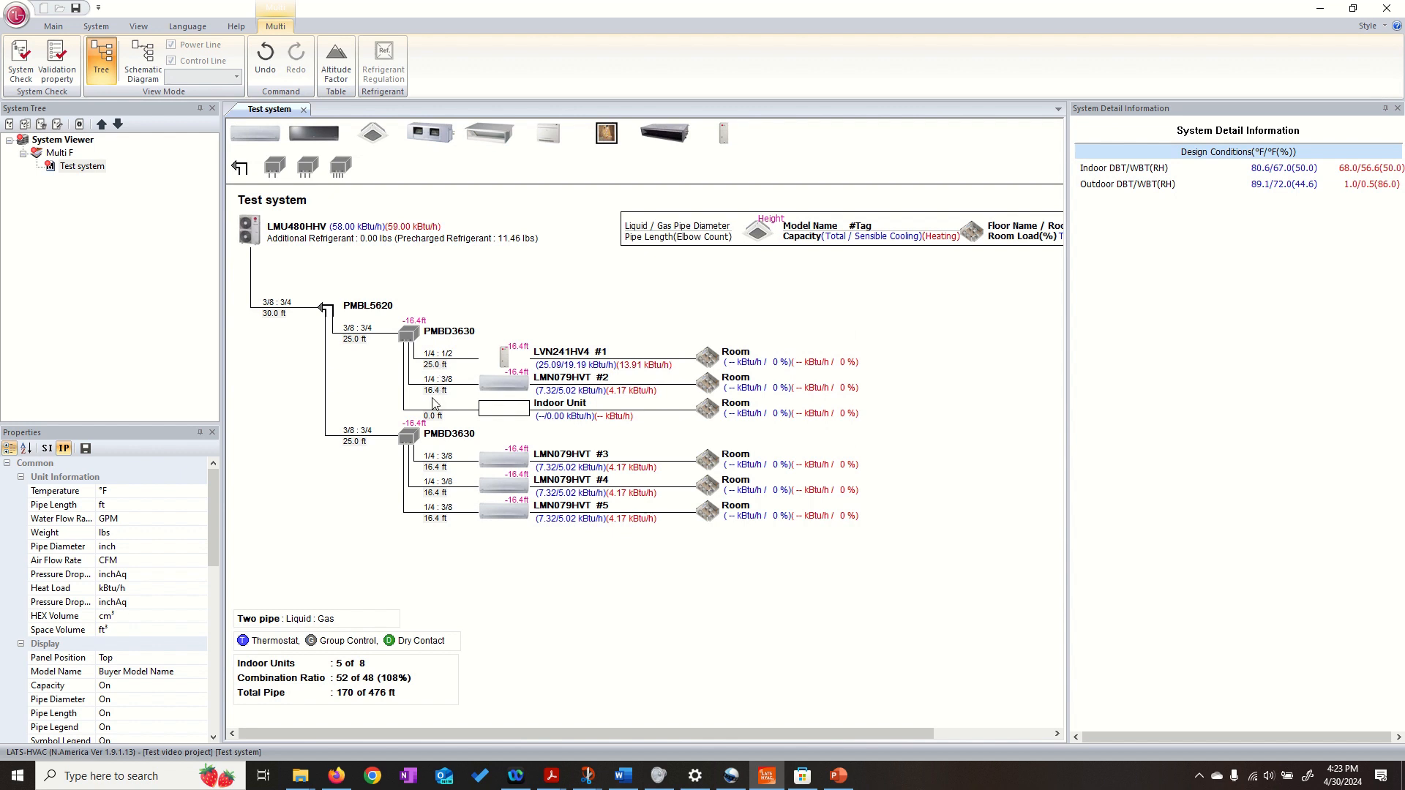
Step: Set the pipe lengths from the second distributor box to its three LMN079HVT indoor units to 20 ft each
double_click(438, 469)
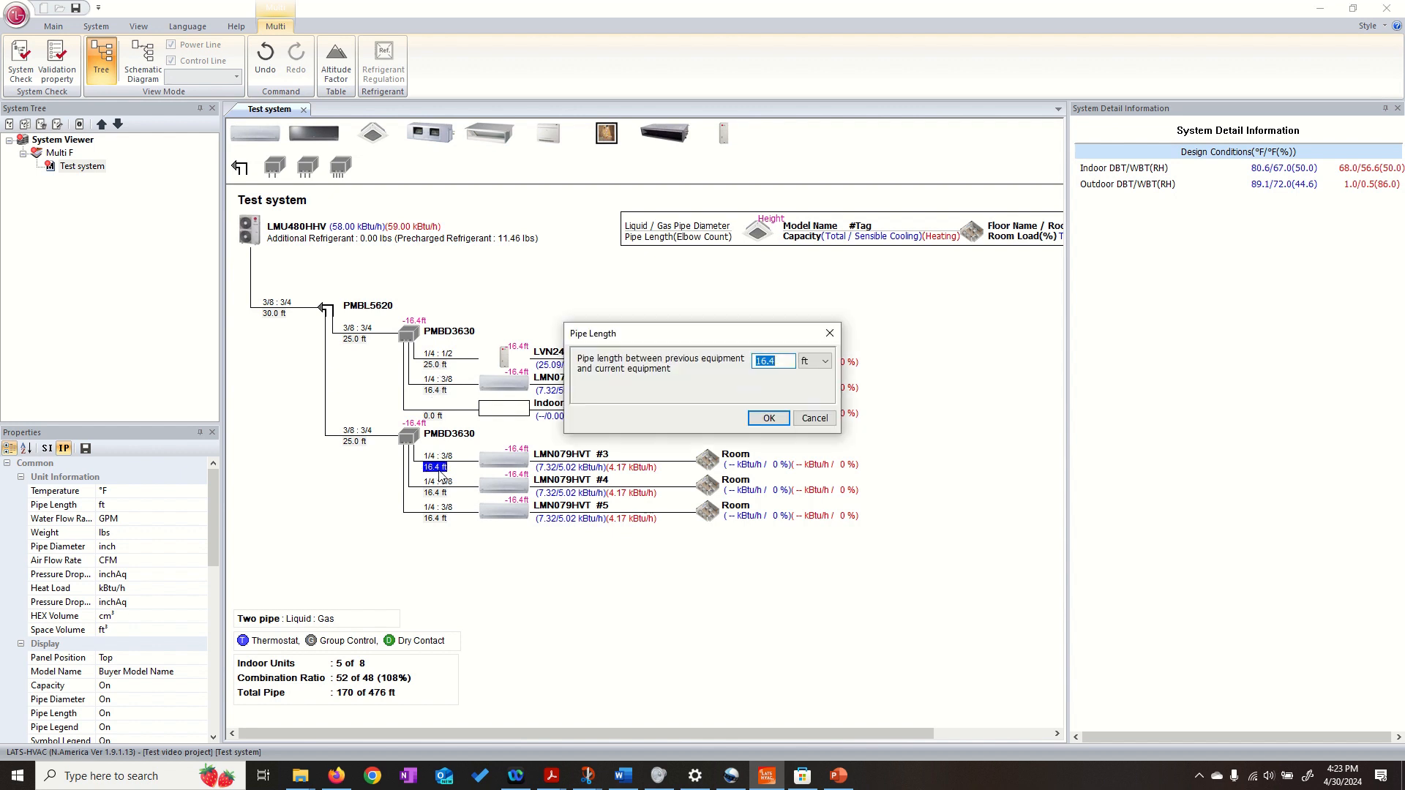
text(20)
key(Return)
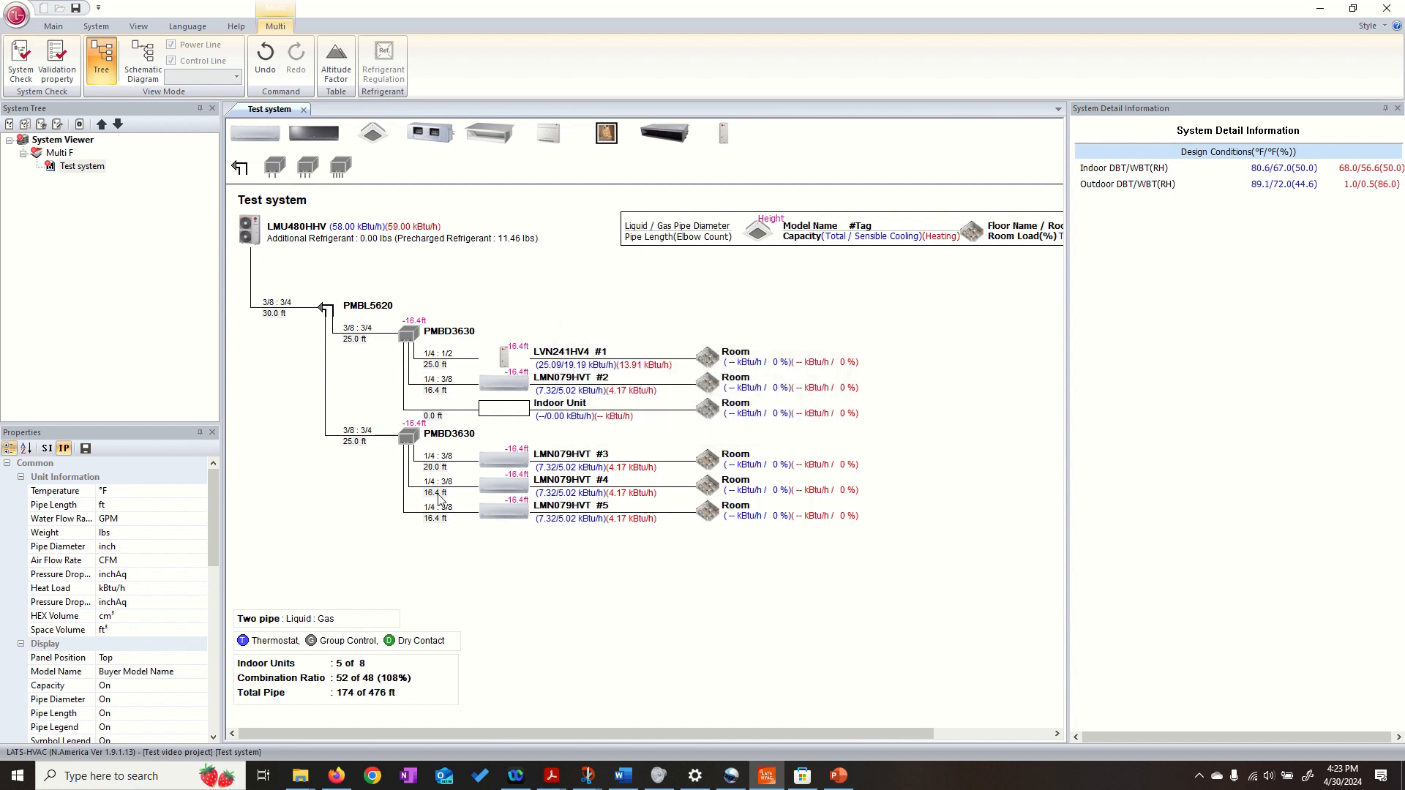
double_click(437, 494)
text(20)
key(Return)
double_click(439, 519)
text(20)
key(Return)
Step: Run the system check on the test system and review its pipe length and height difference values against the validation limits
click(26, 77)
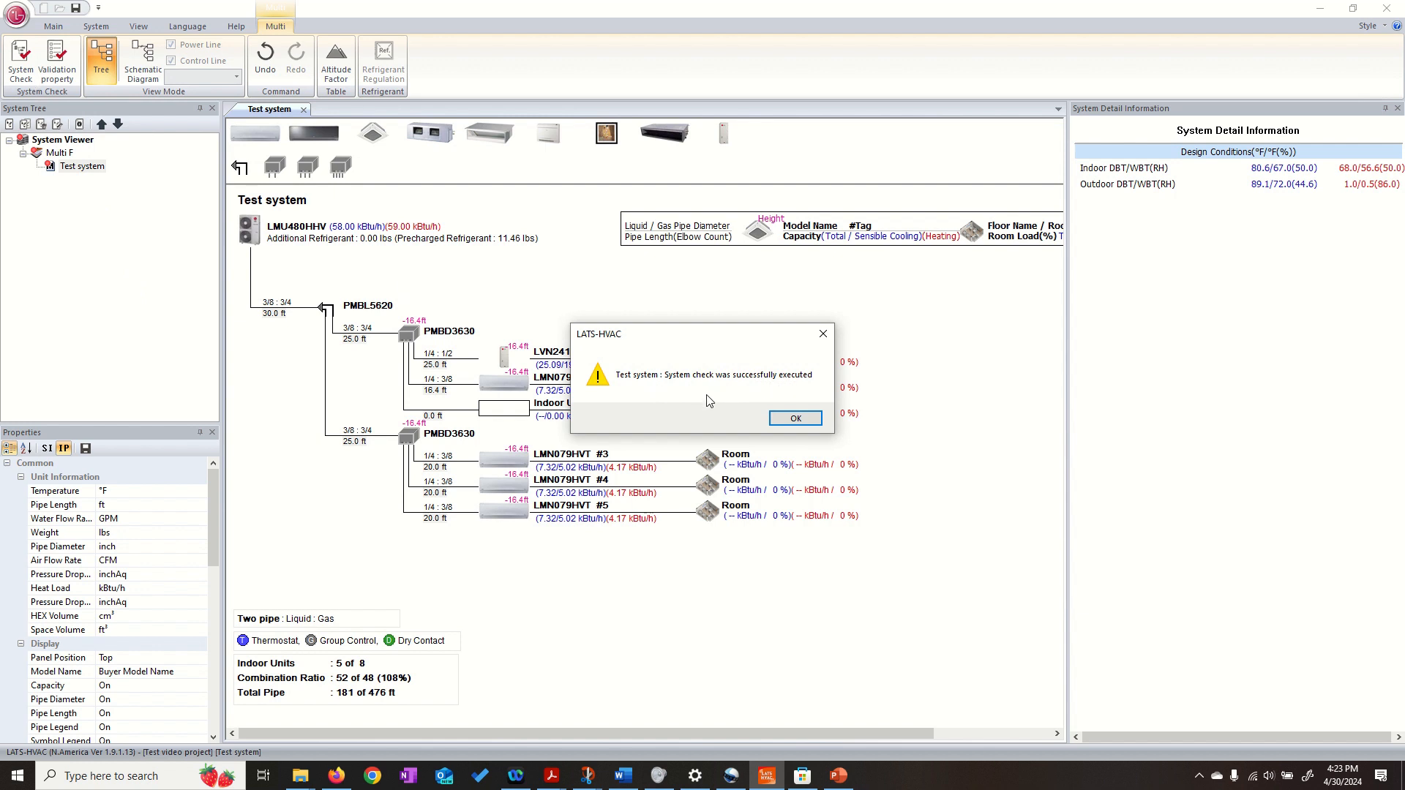
click(793, 416)
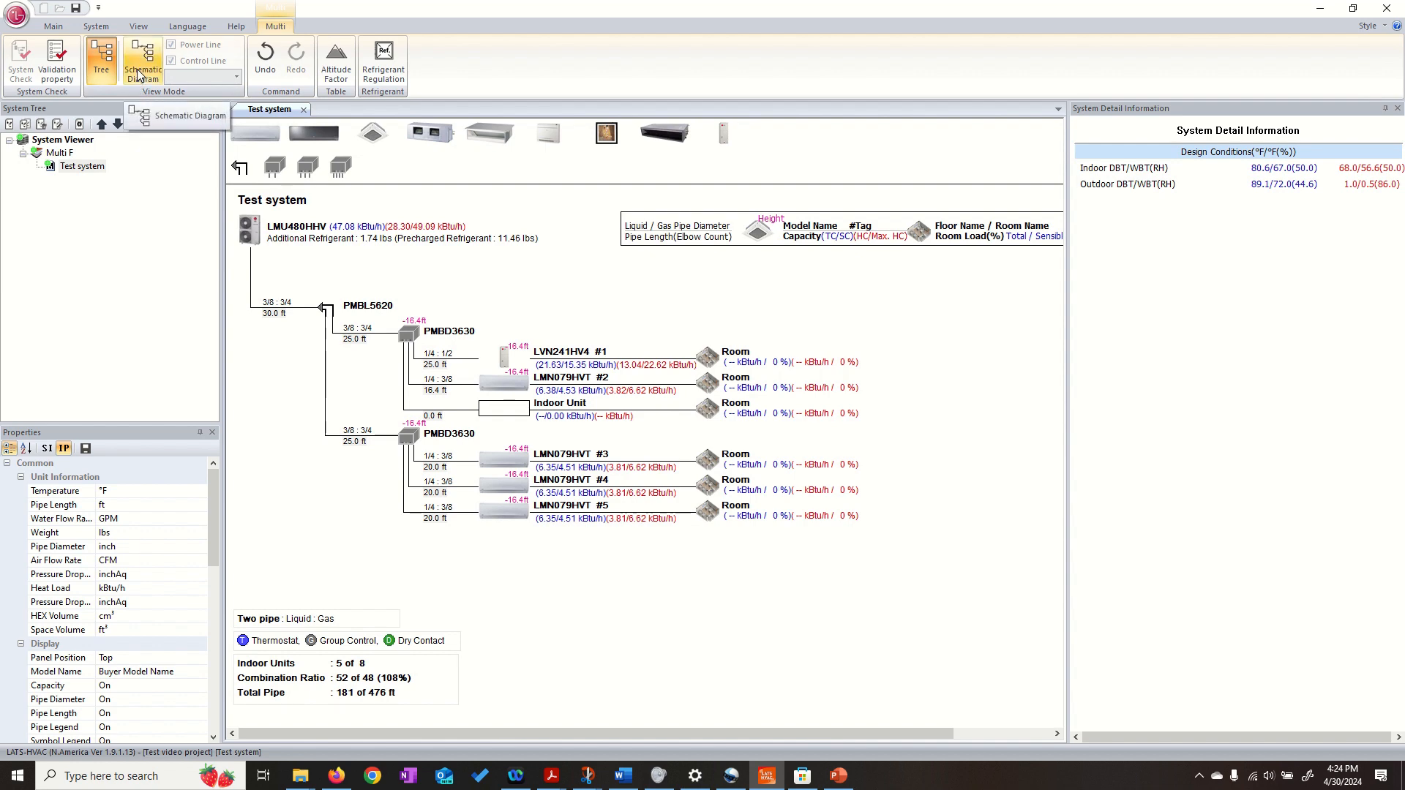
click(73, 72)
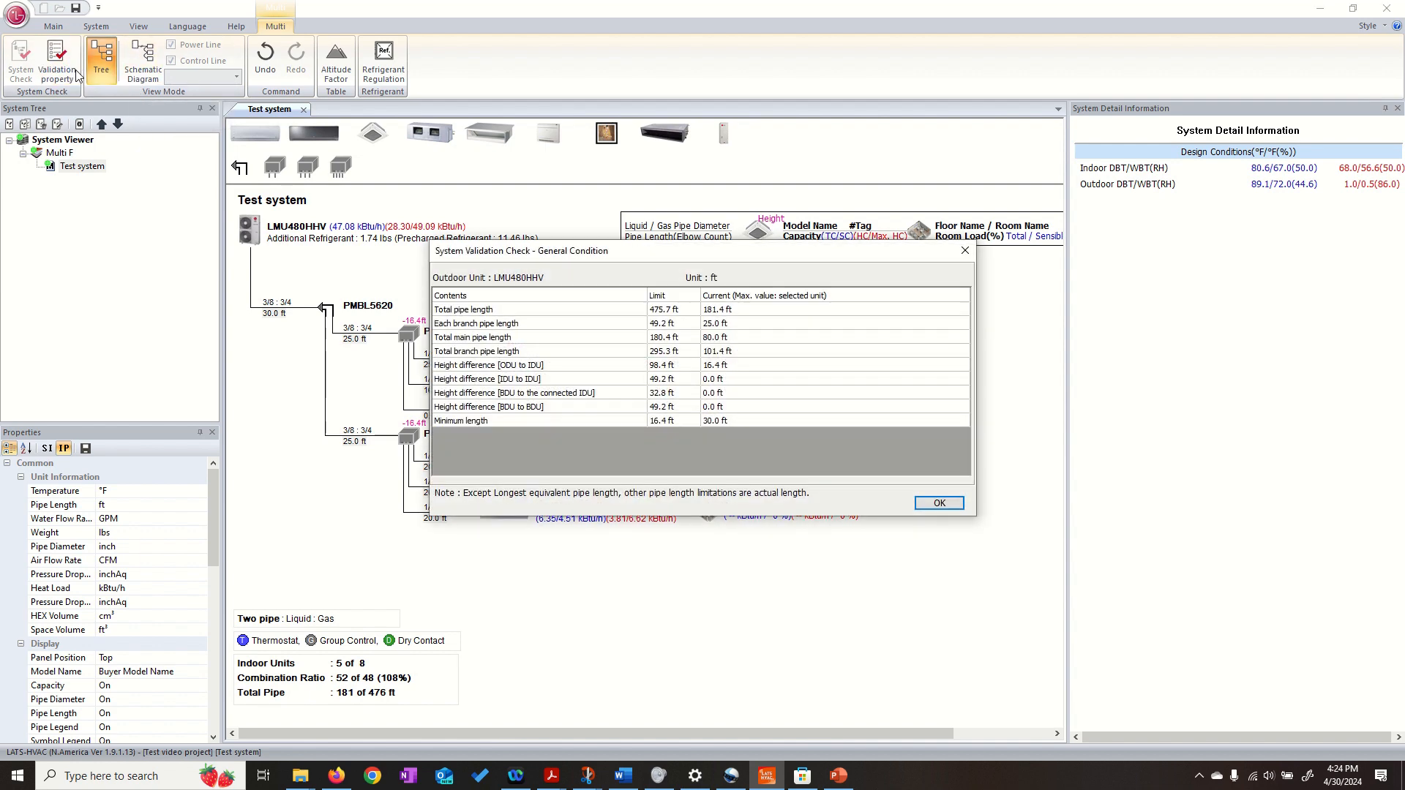
click(745, 311)
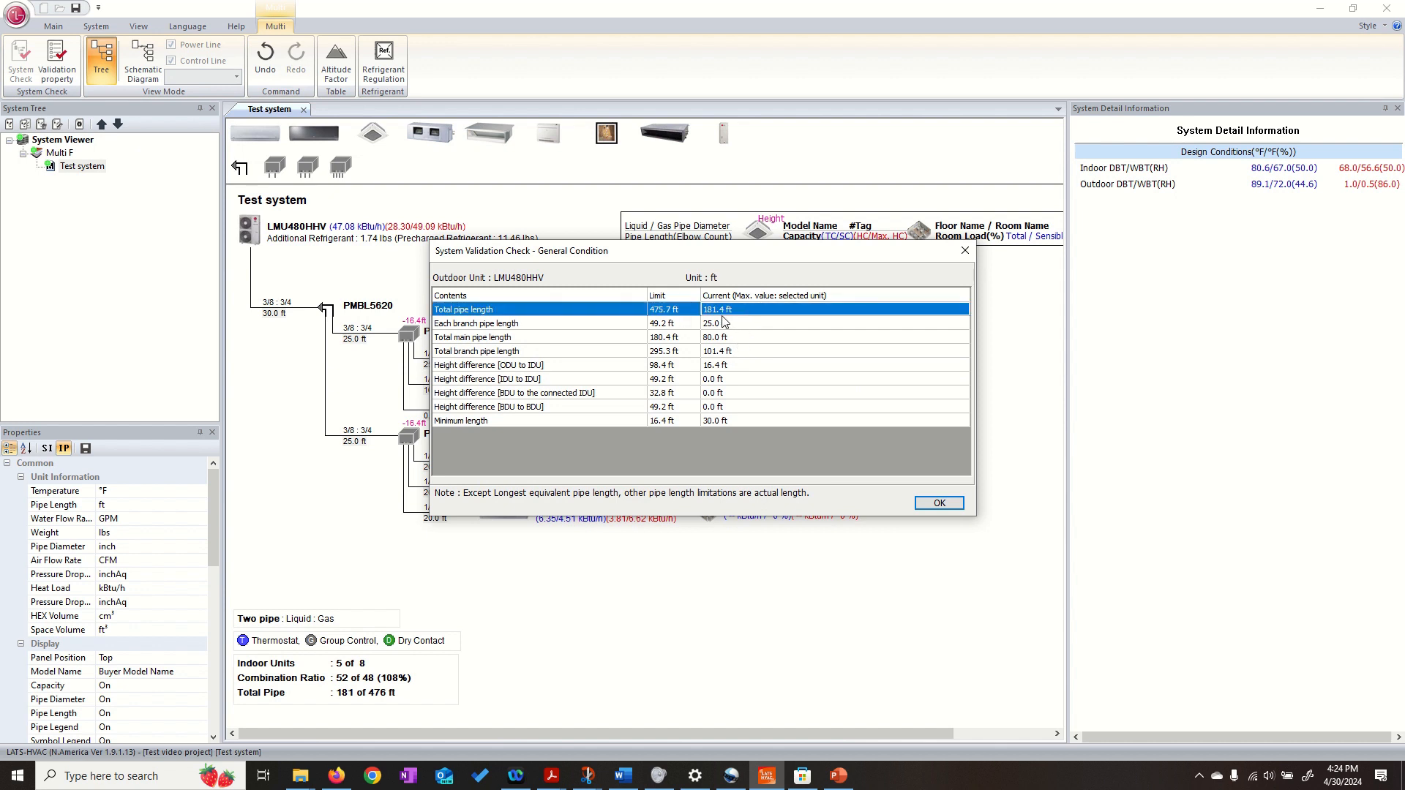
click(712, 378)
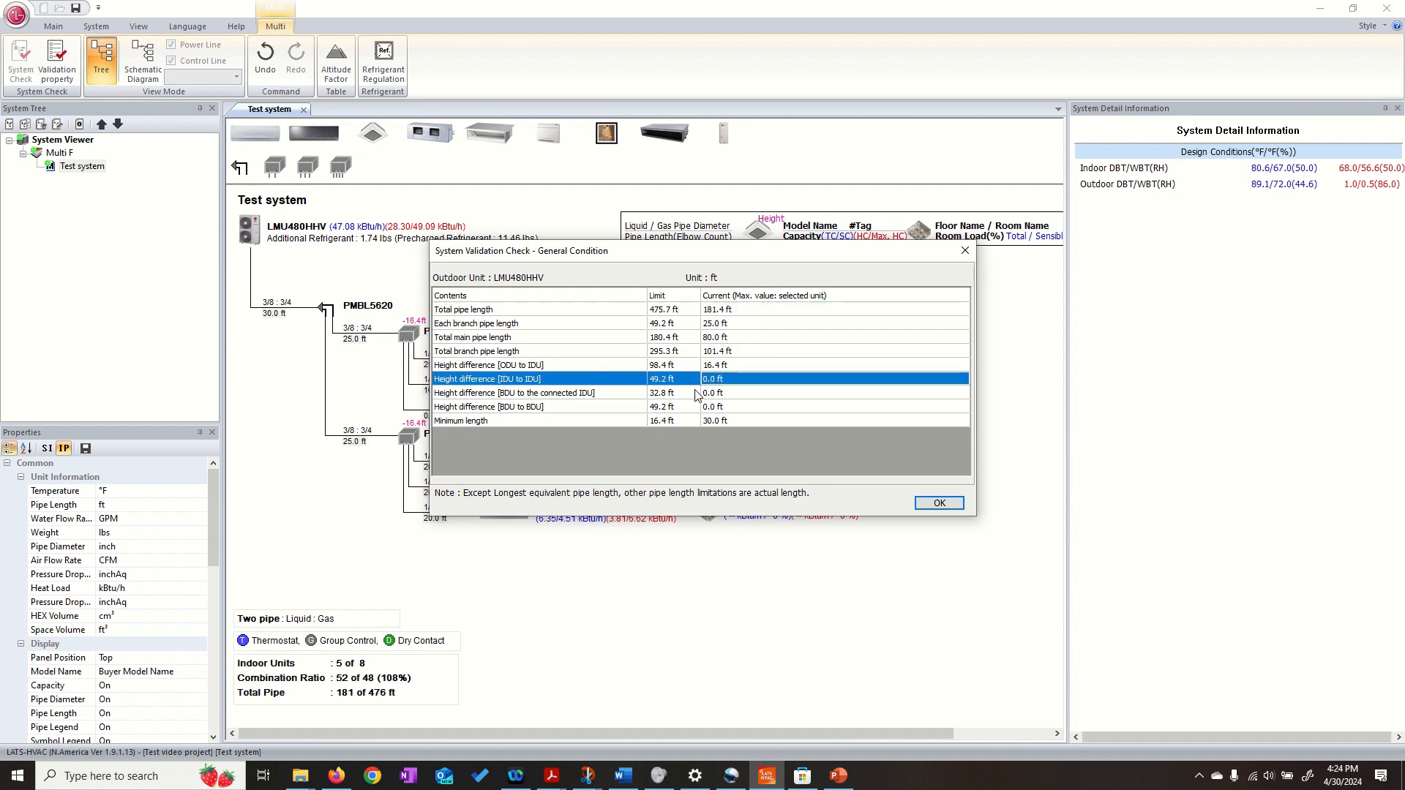
click(696, 394)
click(717, 410)
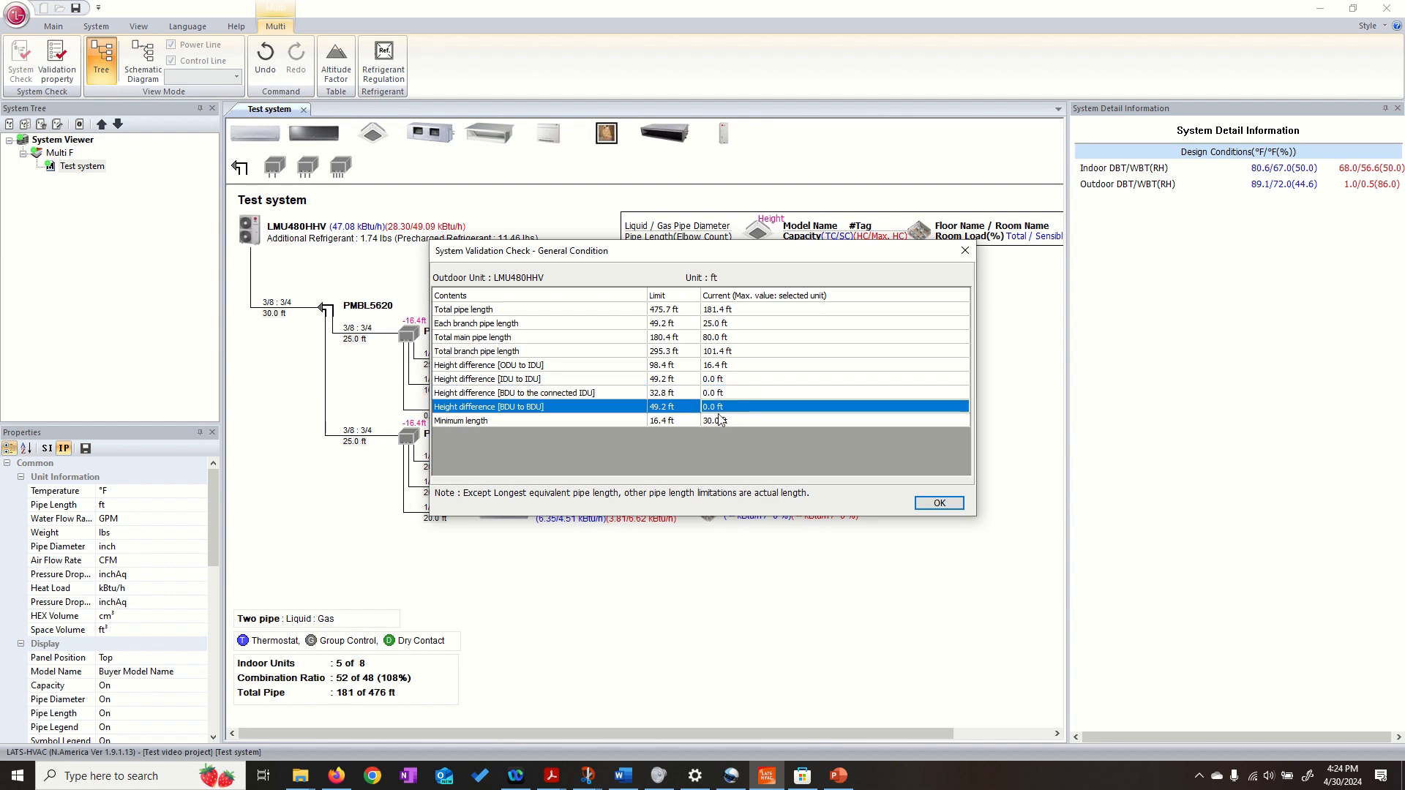
click(938, 504)
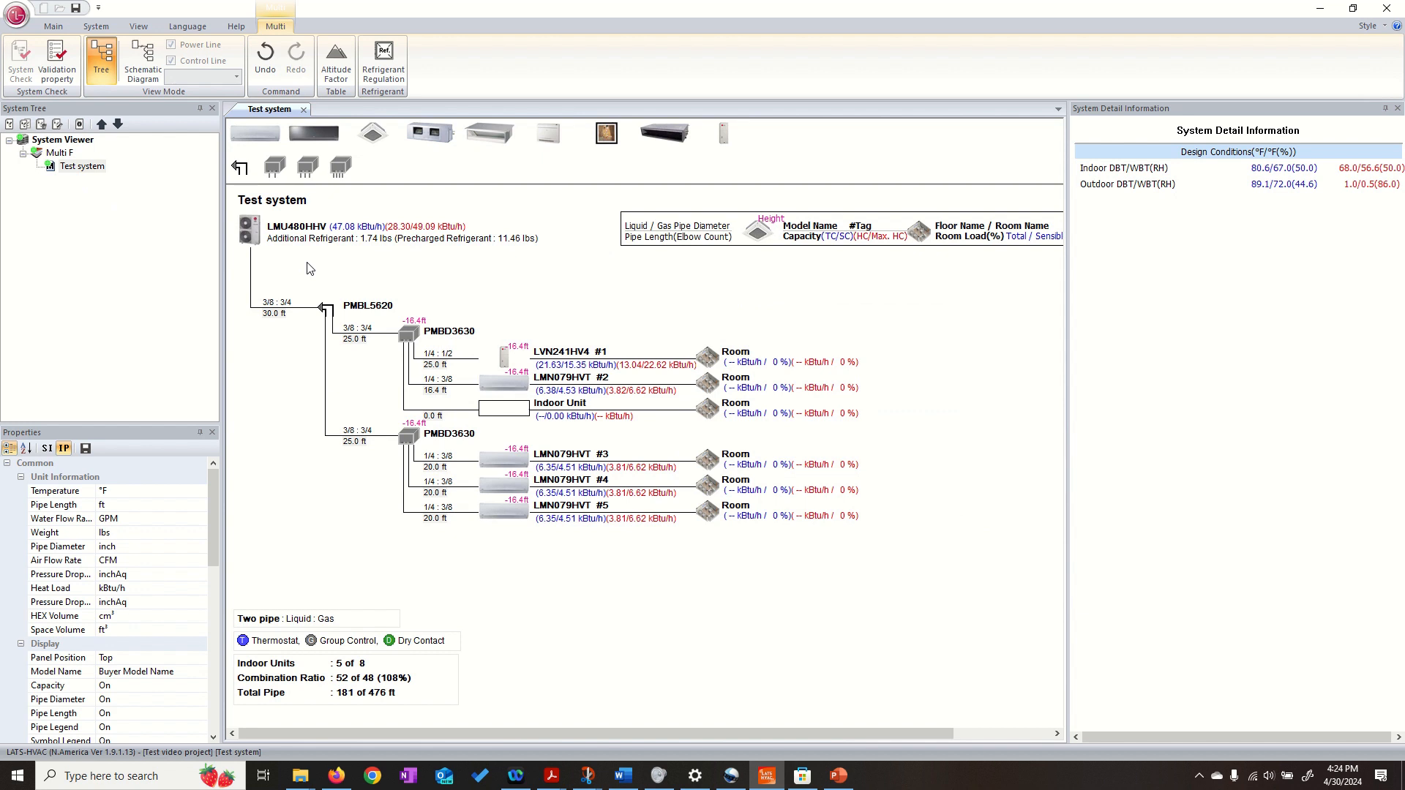
Step: Show the system as a schematic diagram and examine the power and communication wiring between all units
click(143, 60)
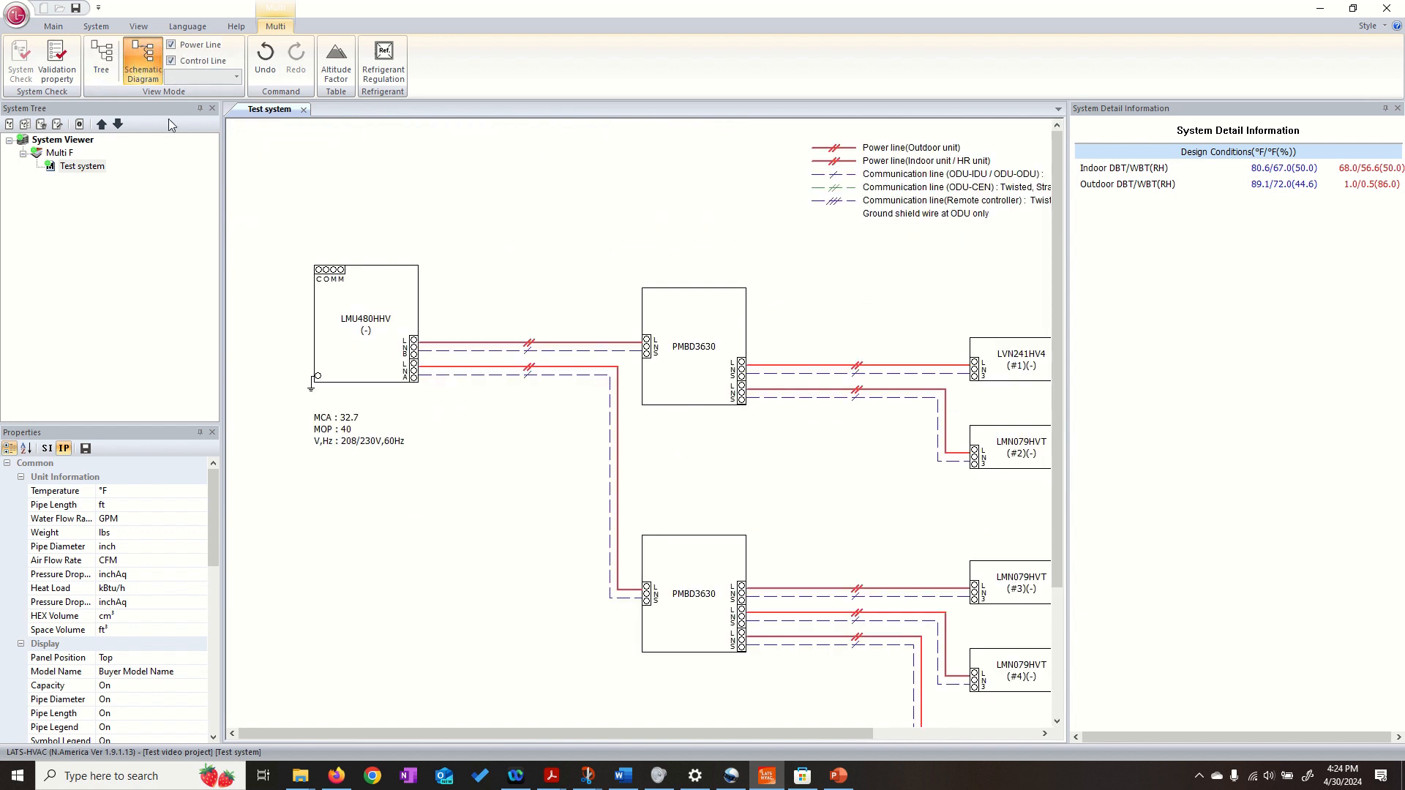
drag(659, 736, 687, 713)
scroll(657, 551, down, 2)
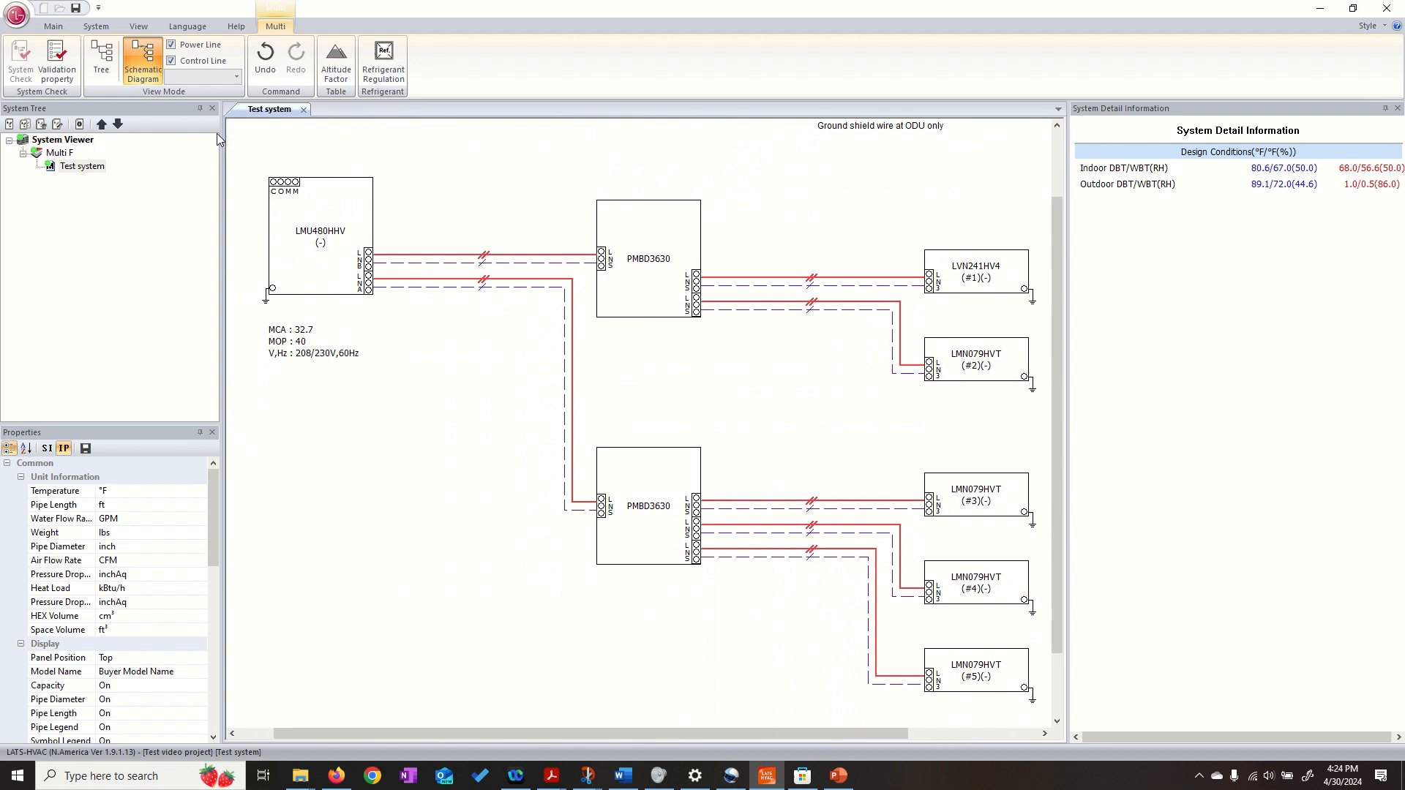
Step: Review the PDF report's item options, exclude the System Cost Estimate and System Type Cost Estimate, and cancel the report
click(49, 31)
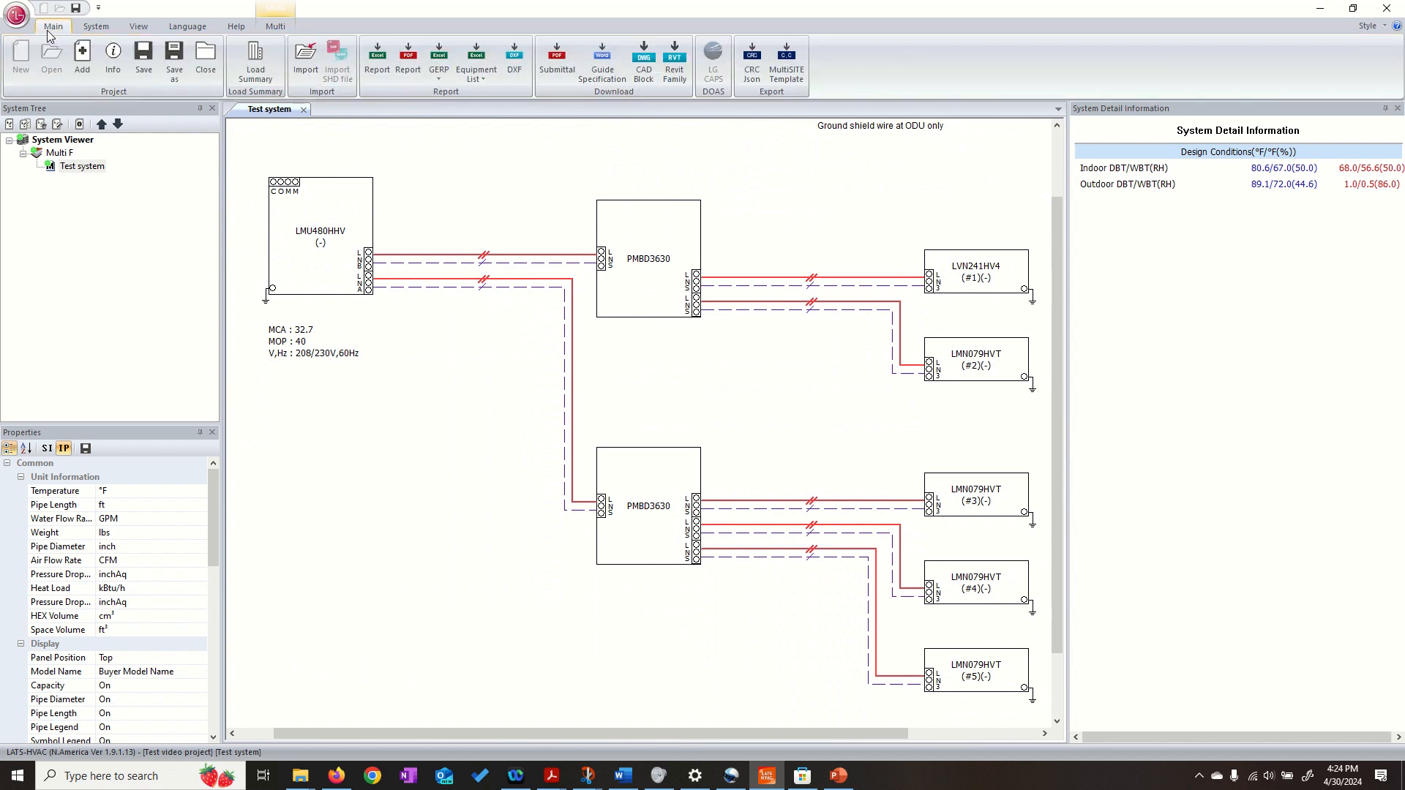
click(412, 73)
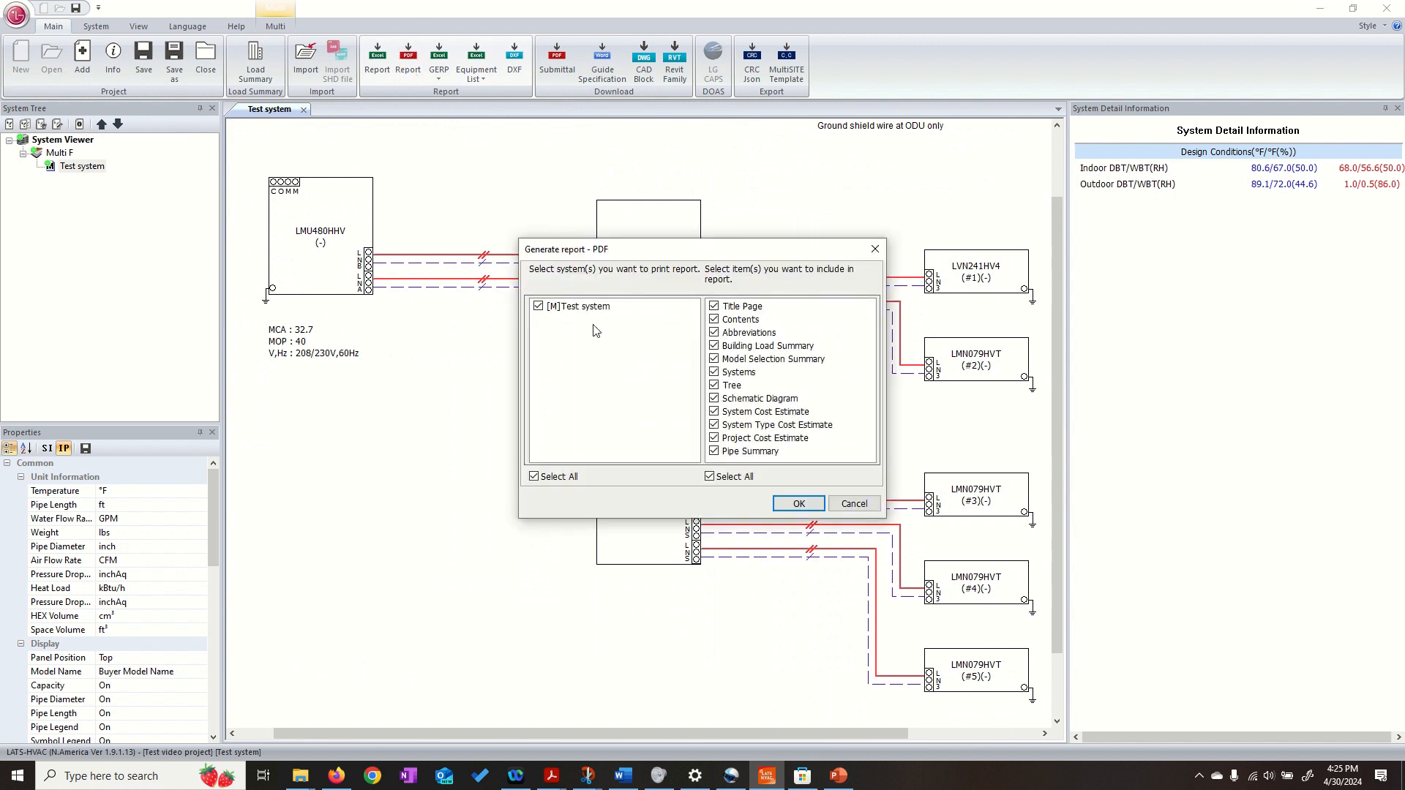
click(739, 347)
click(751, 401)
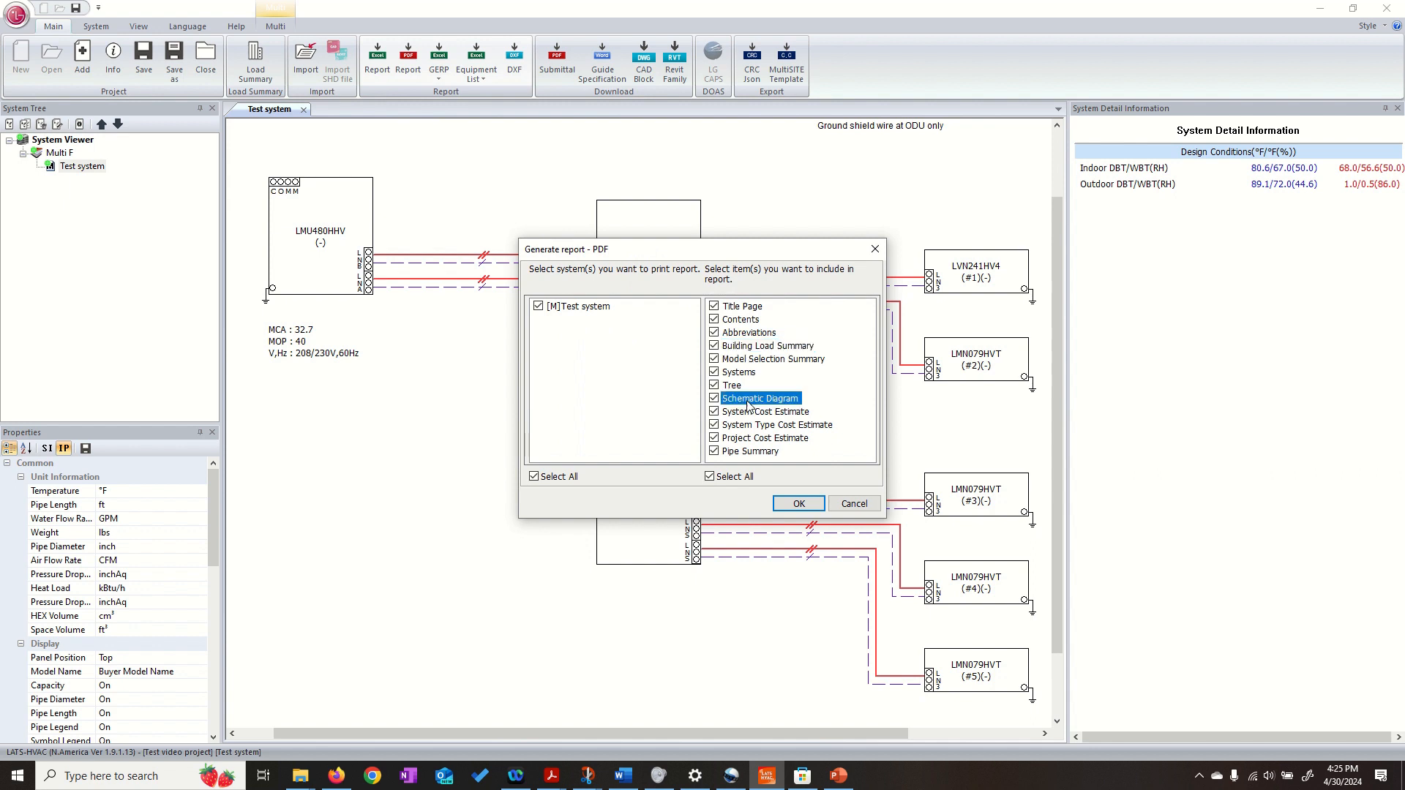
click(746, 403)
double_click(750, 414)
double_click(754, 428)
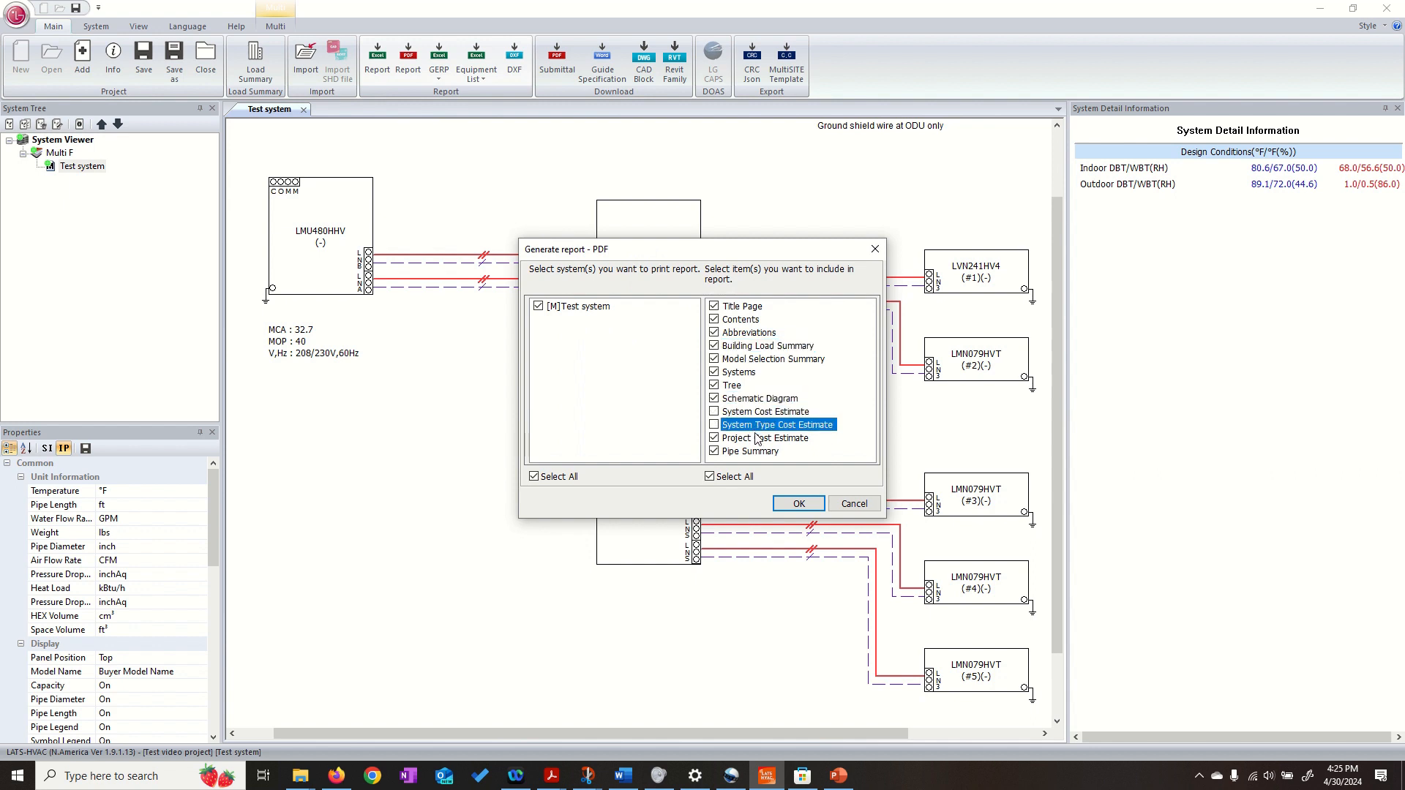
click(756, 439)
click(849, 507)
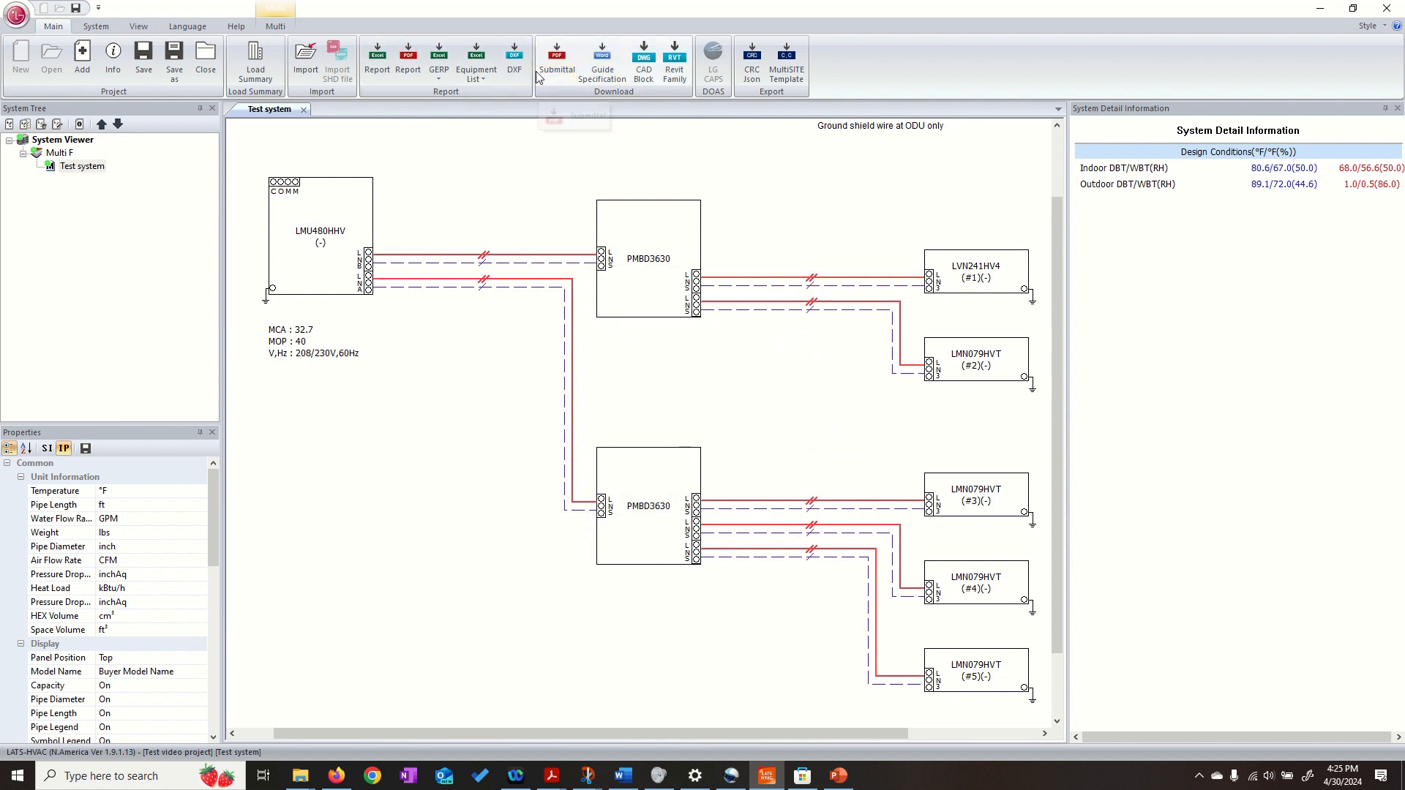
Step: View the submittal download options for the test system, and close them without downloading
click(567, 62)
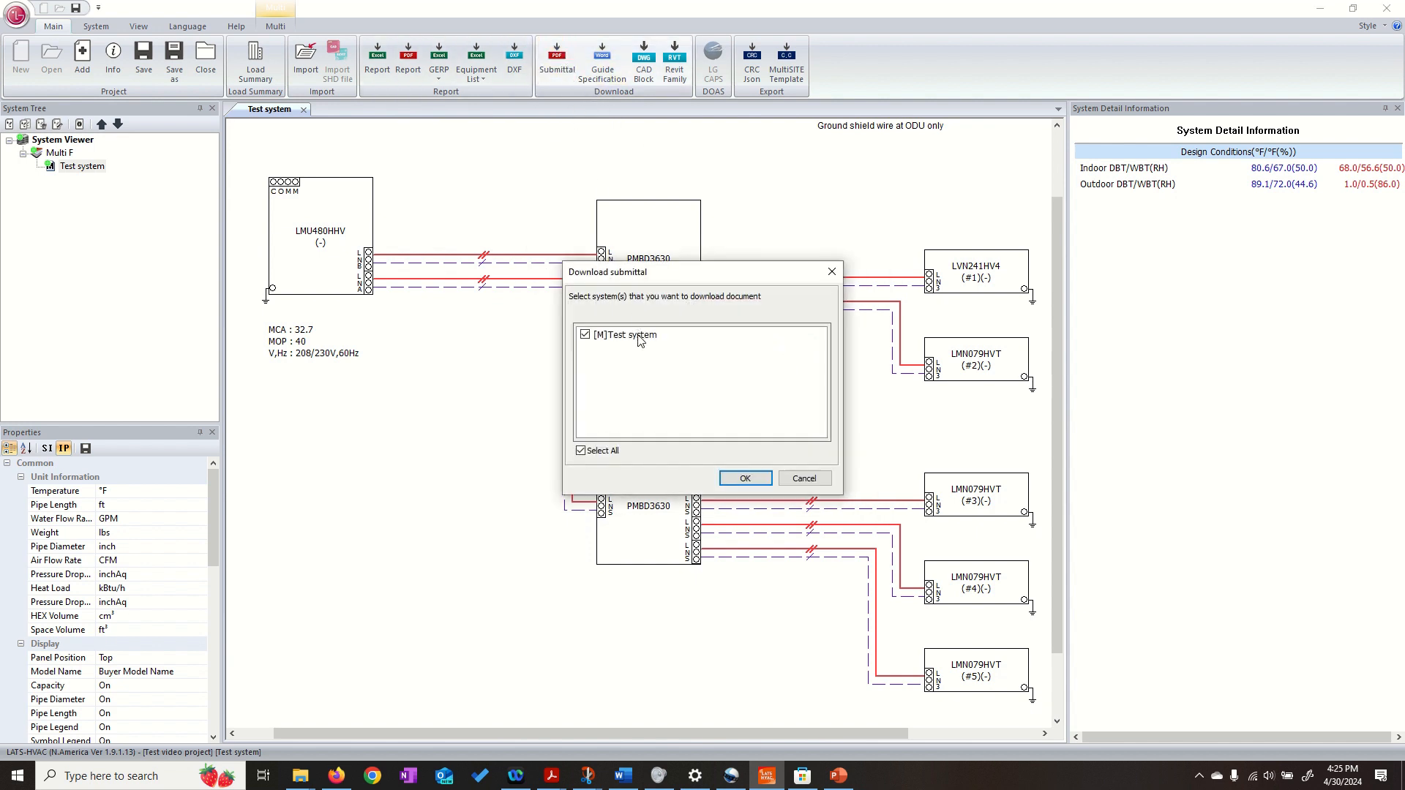
click(804, 479)
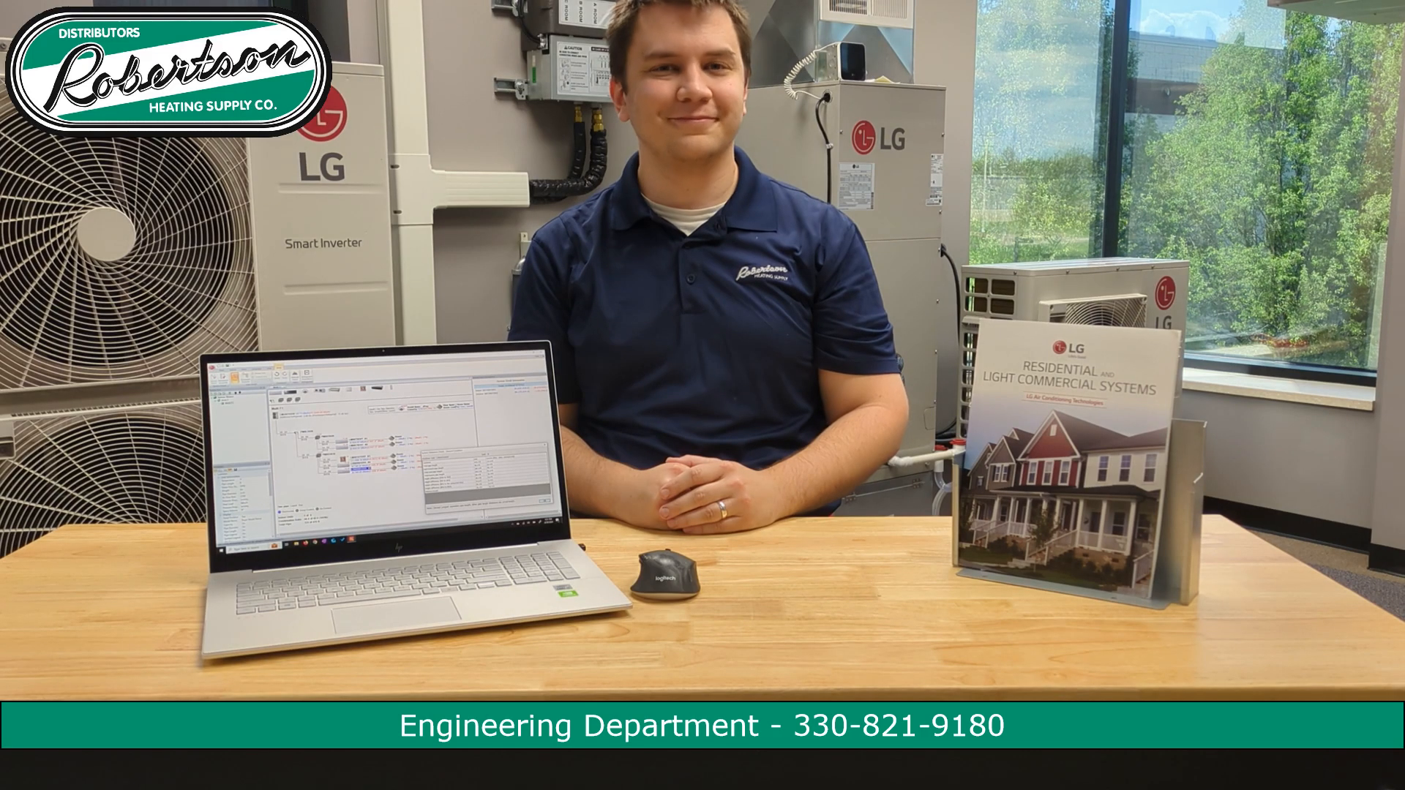